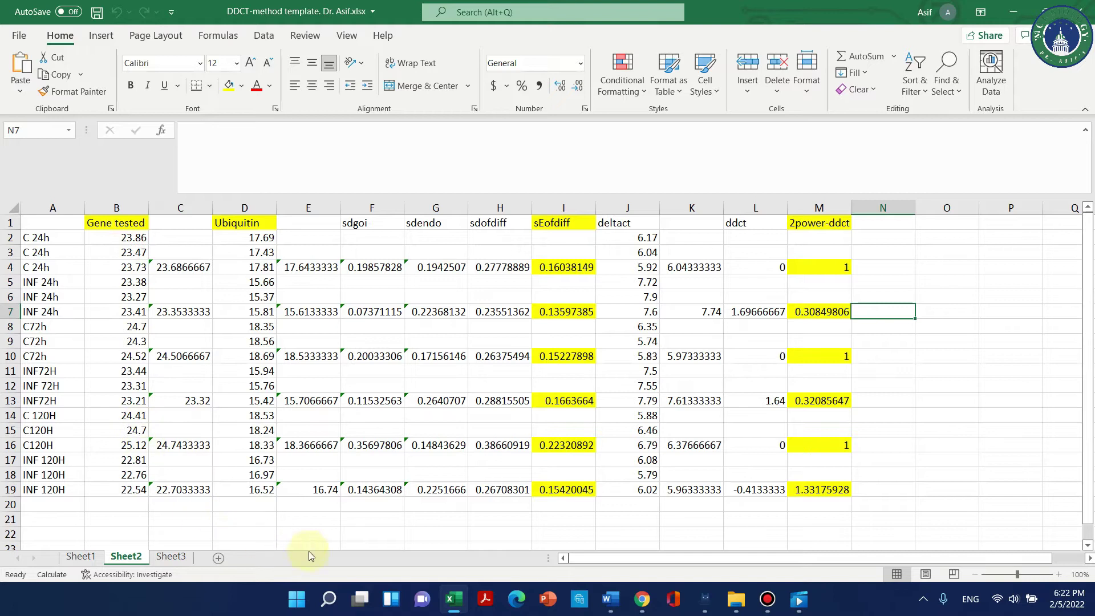
# Open Sheet1 and review the control and infected sample labels in column A for 24, 72 and 120 hours.
pyautogui.moveTo(716, 565); pyautogui.dragTo(665, 560)
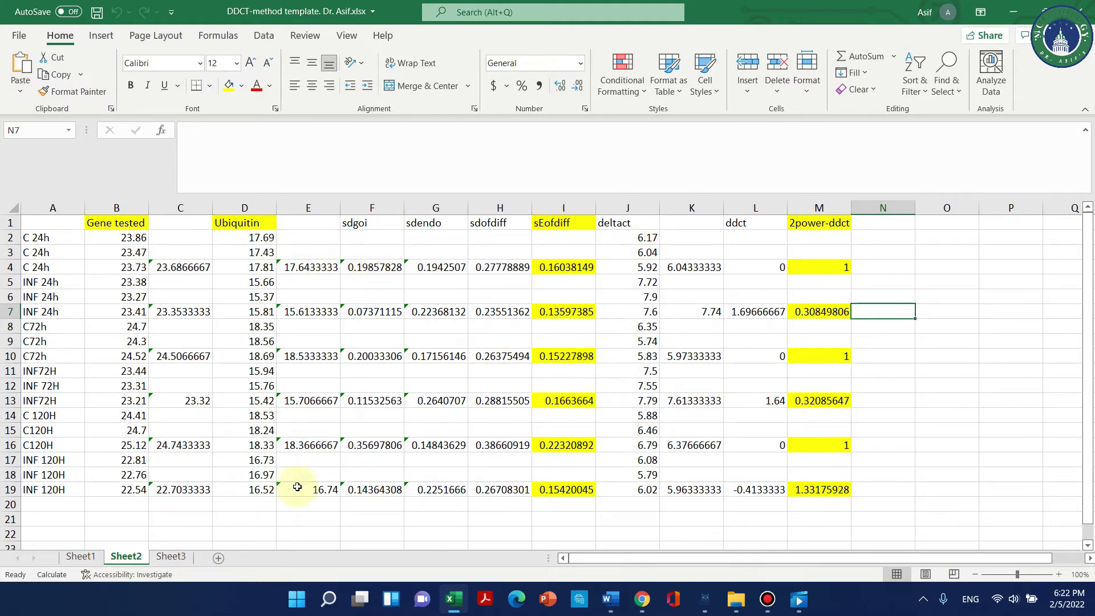
pyautogui.click(90, 562)
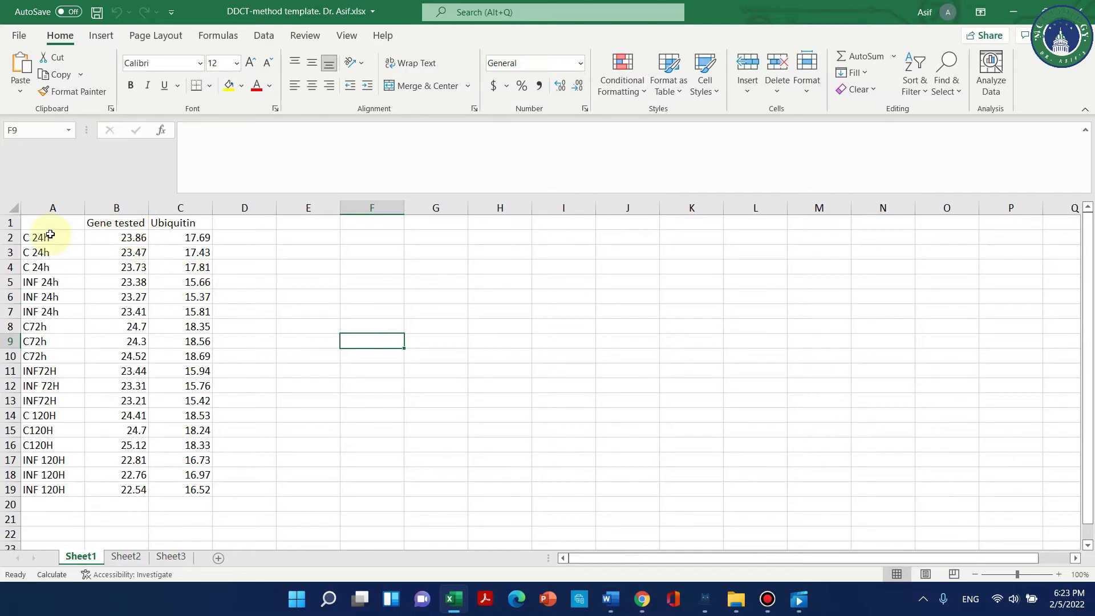
pyautogui.moveTo(55, 238); pyautogui.dragTo(49, 311)
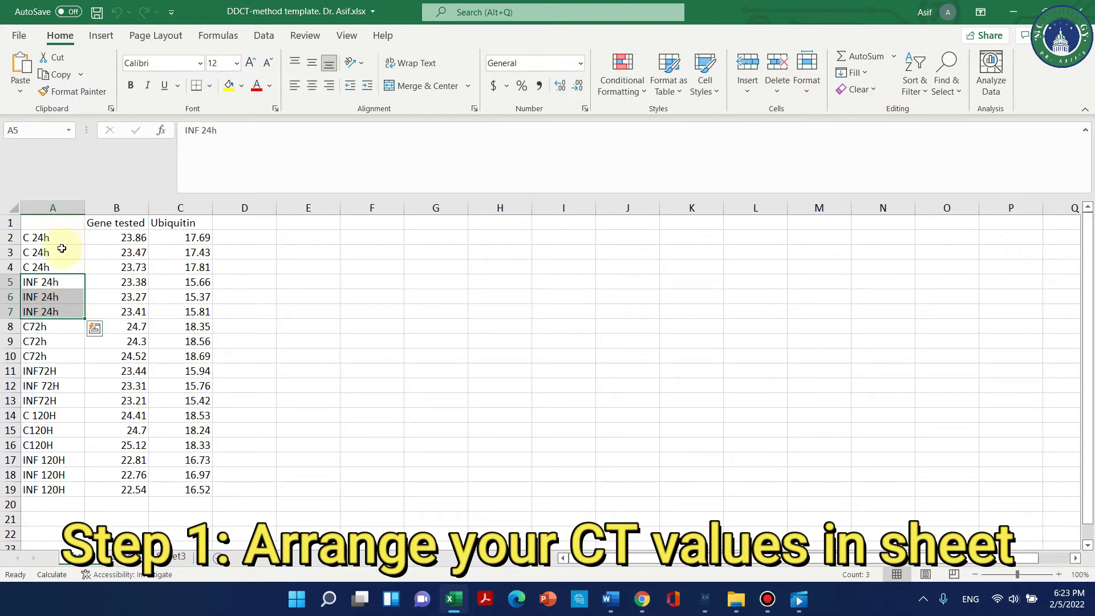
pyautogui.moveTo(59, 238); pyautogui.dragTo(63, 342)
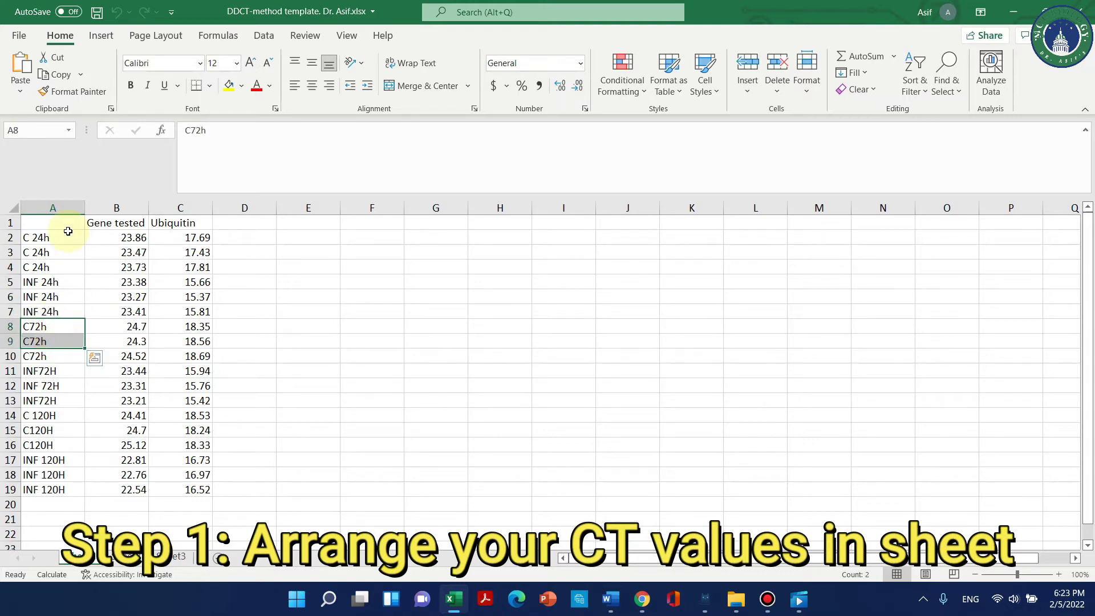
pyautogui.moveTo(68, 330); pyautogui.dragTo(65, 489)
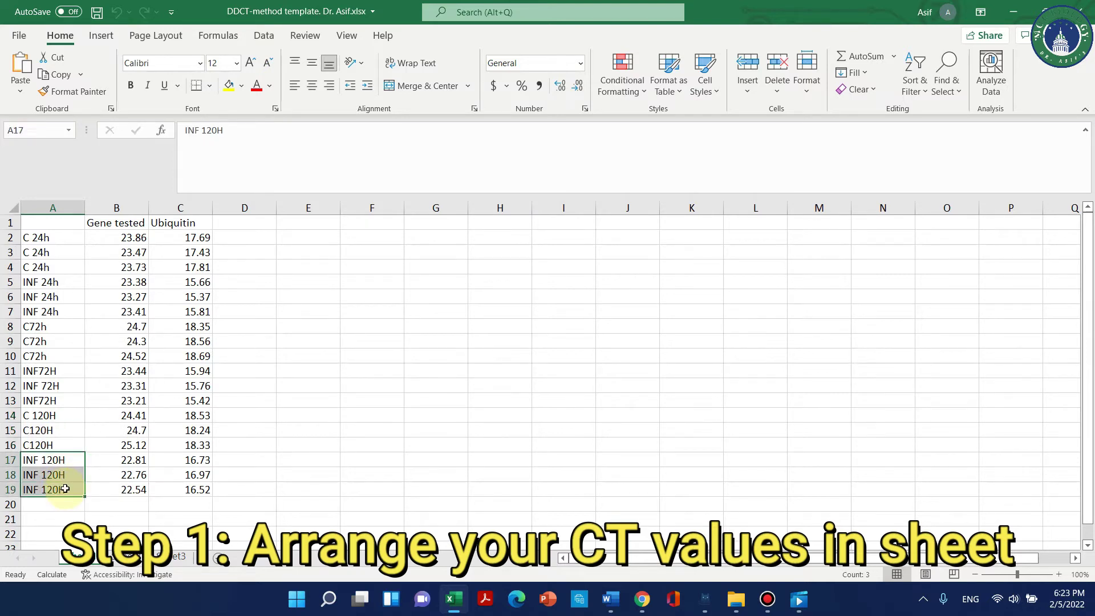
# Examine how the Gene tested and Ubiquitin CT values are arranged beside the sample labels on Sheet1.
pyautogui.click(119, 223)
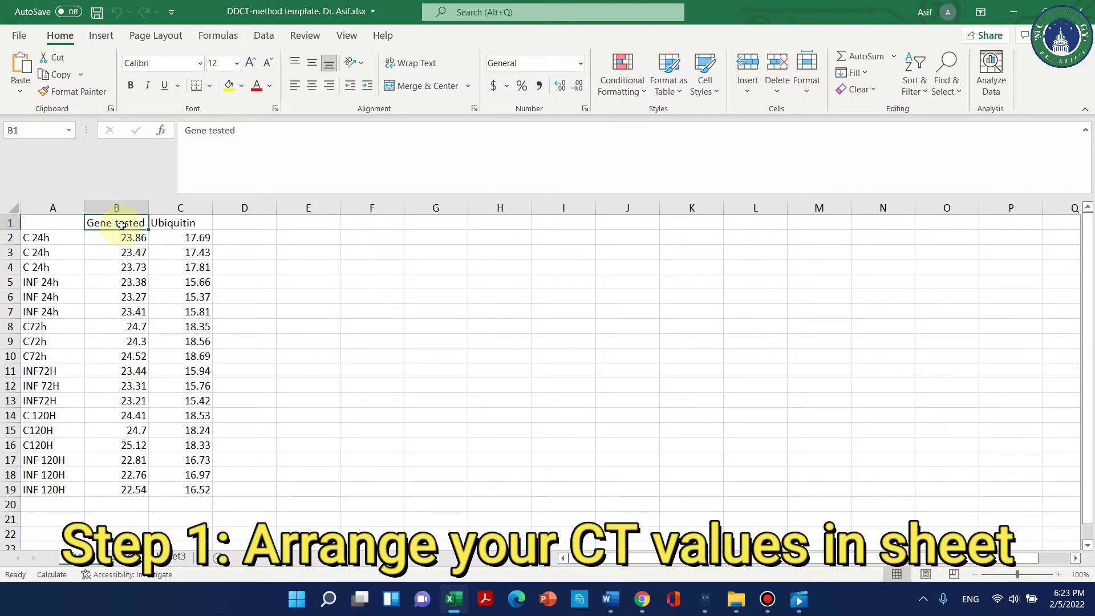
pyautogui.click(139, 239)
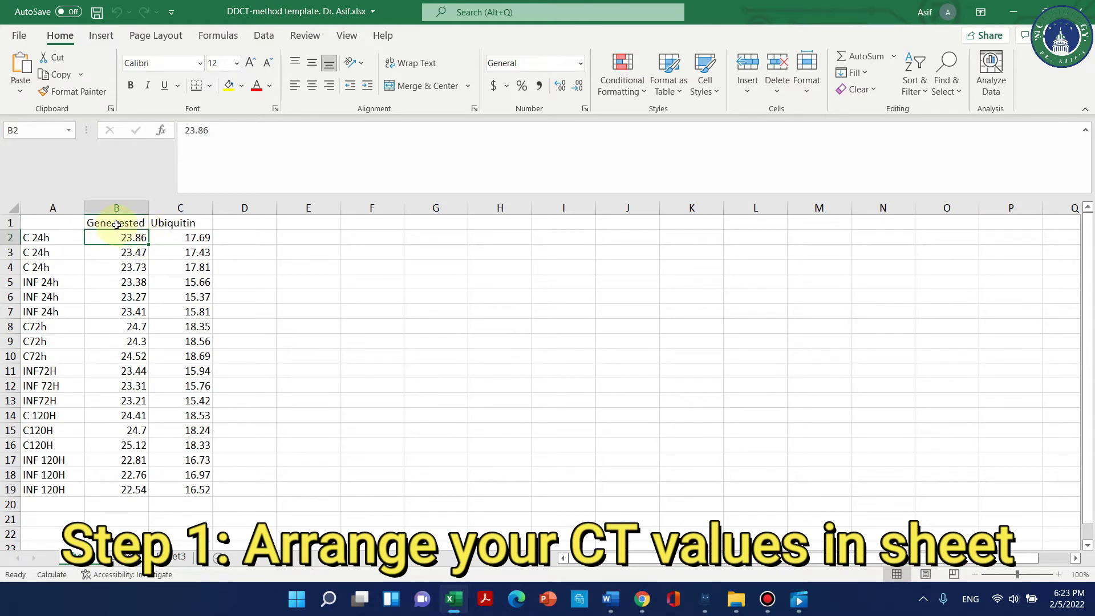
pyautogui.click(117, 225)
pyautogui.moveTo(129, 238); pyautogui.dragTo(57, 272)
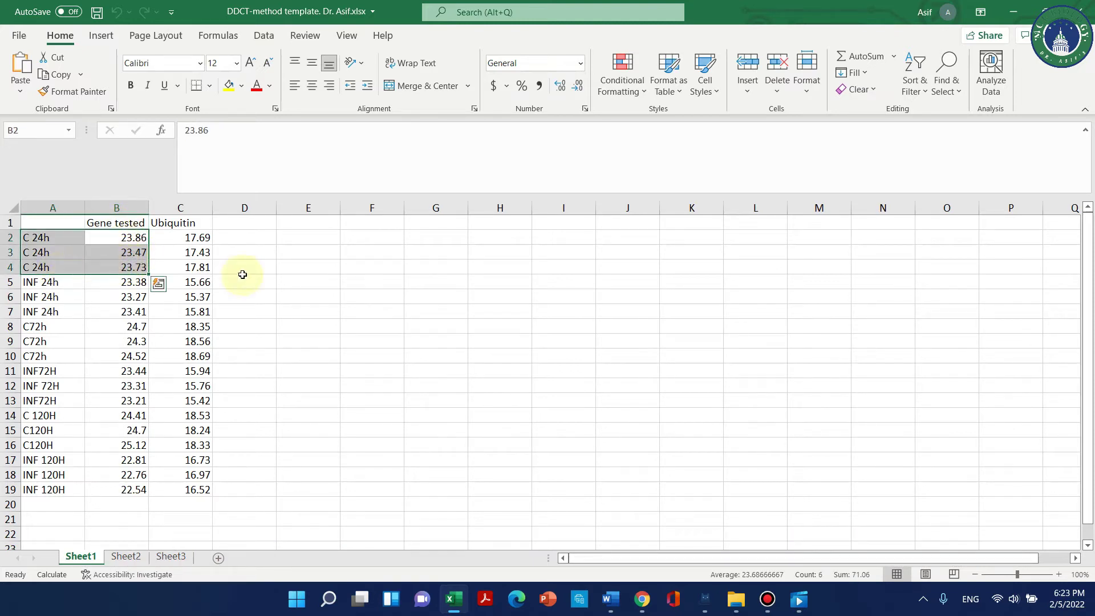
pyautogui.click(198, 229)
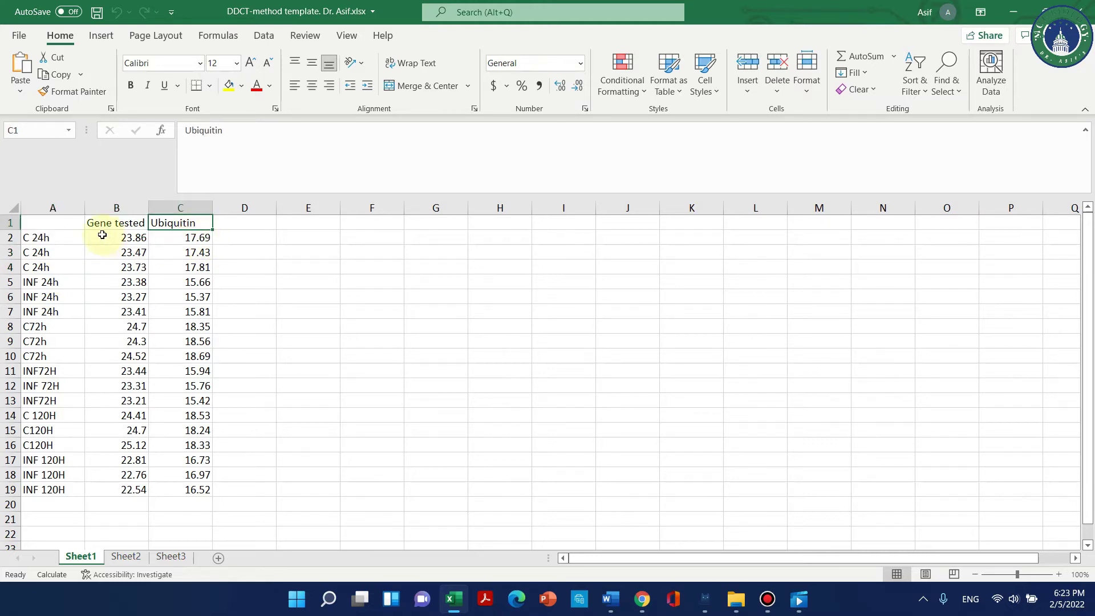
pyautogui.click(198, 236)
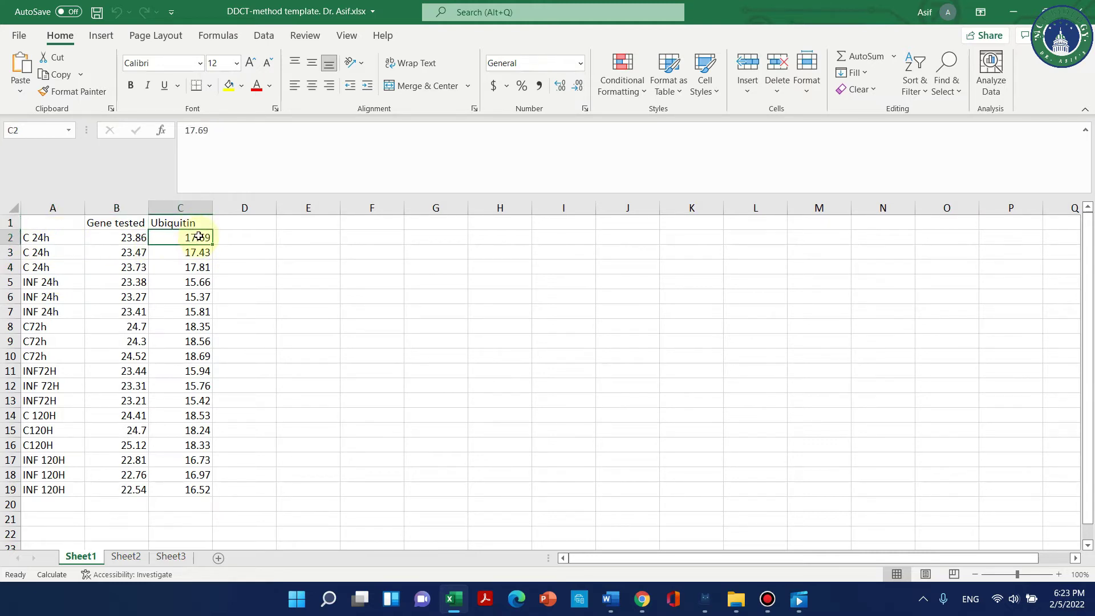
pyautogui.moveTo(199, 224); pyautogui.dragTo(203, 272)
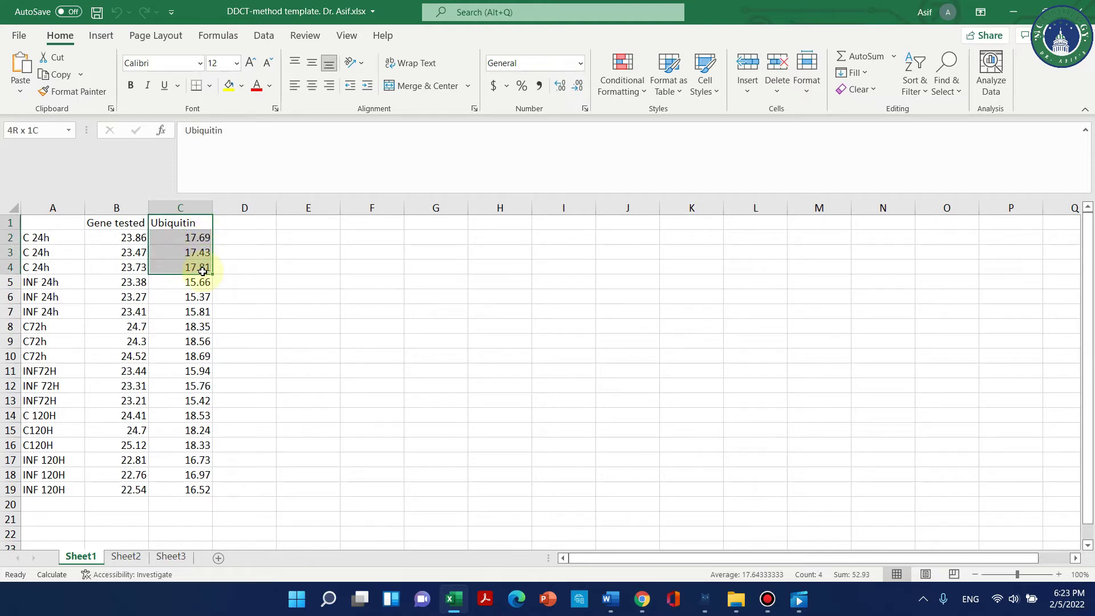
pyautogui.moveTo(204, 272); pyautogui.dragTo(204, 273)
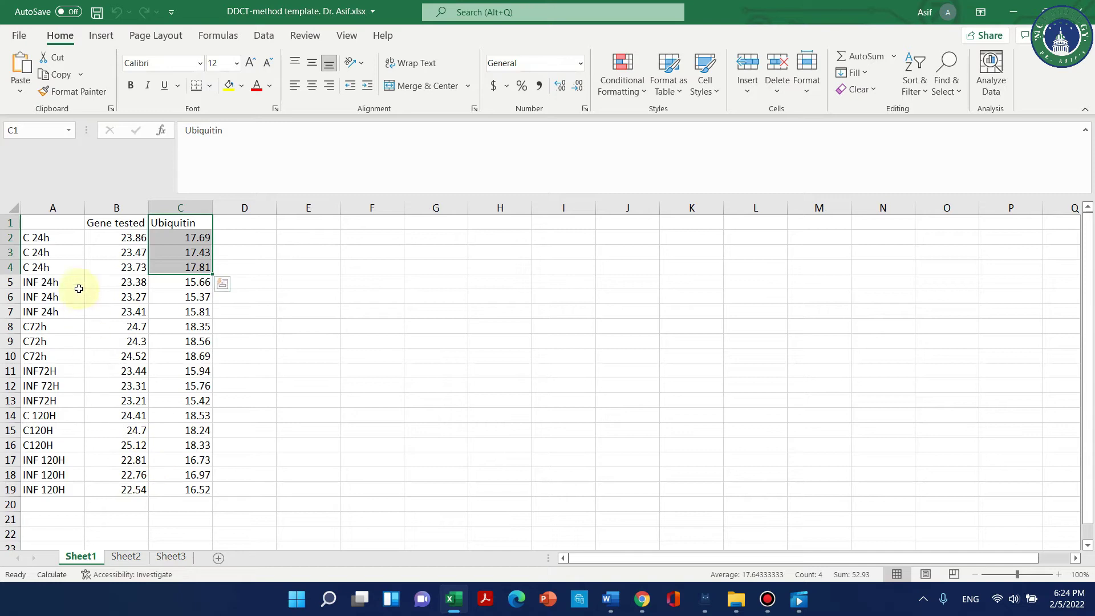
pyautogui.moveTo(59, 223); pyautogui.dragTo(164, 485)
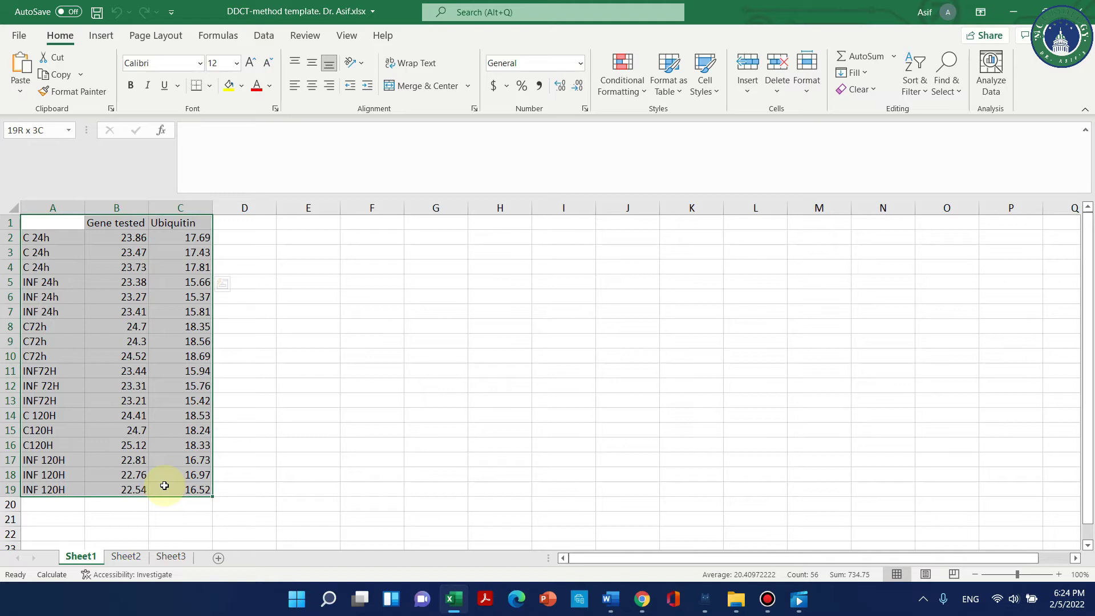
pyautogui.moveTo(164, 485); pyautogui.dragTo(164, 485)
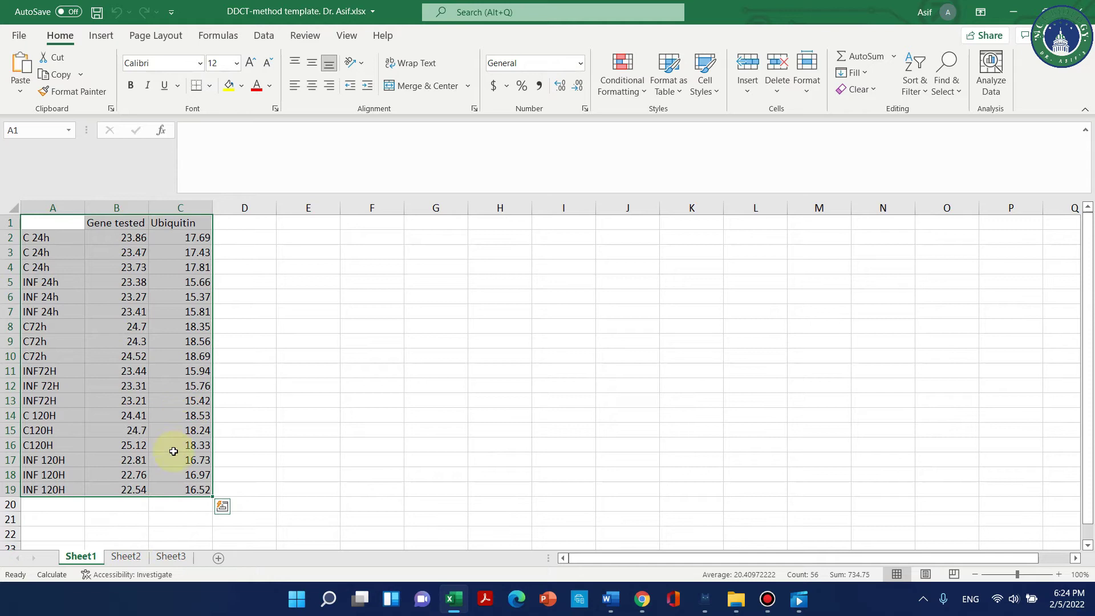
# Open Sheet2 and examine the three C 24h replicate labels with their Gene tested CT values.
pyautogui.click(128, 557)
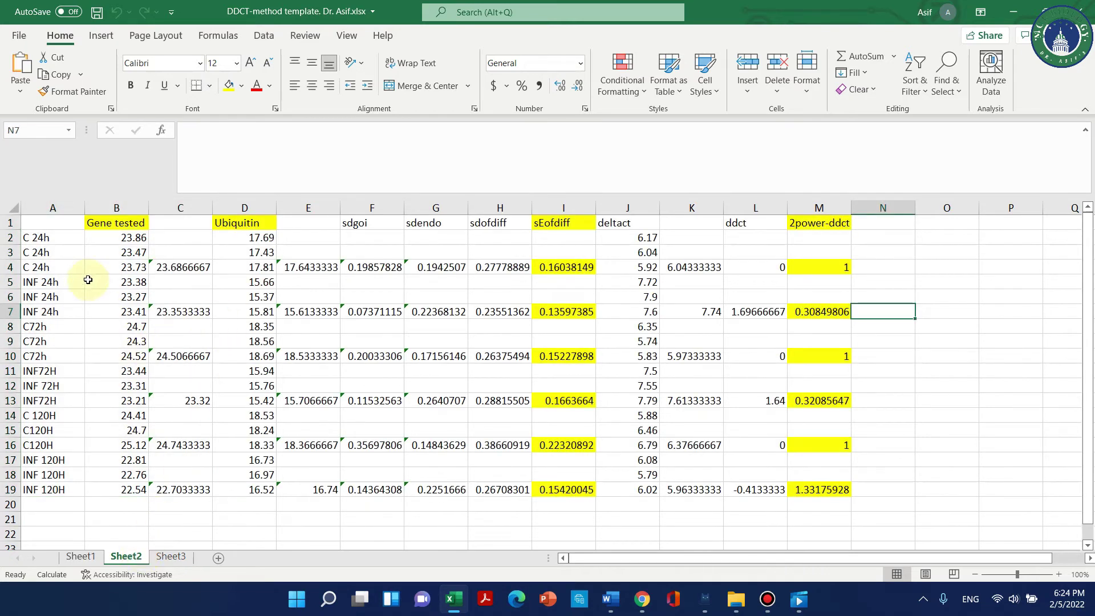
pyautogui.click(68, 236)
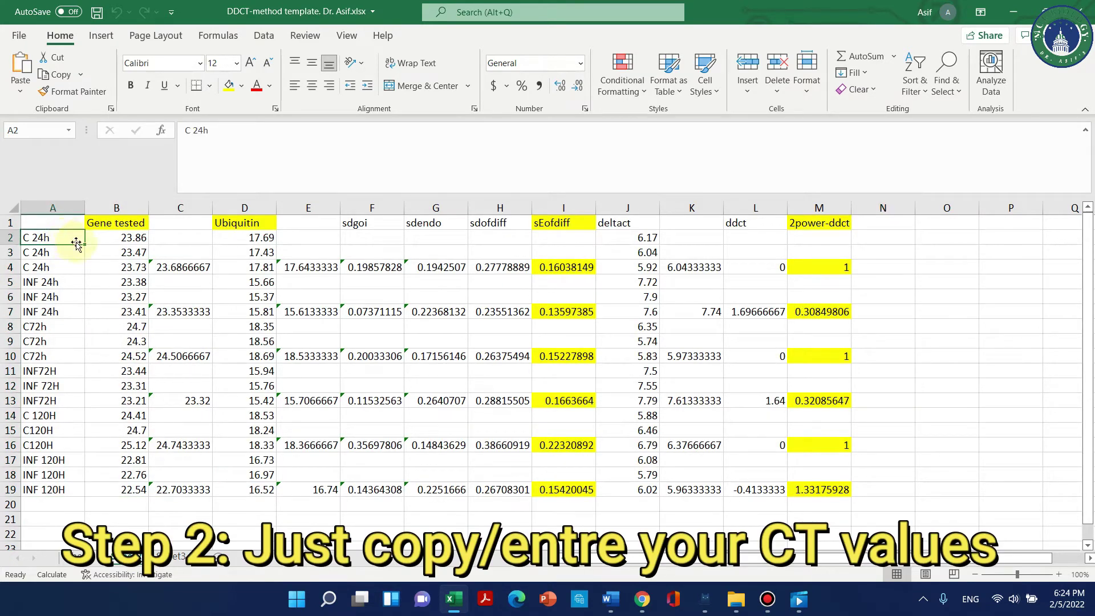
pyautogui.moveTo(76, 244)
pyautogui.mouseDown()
pyautogui.moveTo(88, 251)
pyautogui.moveTo(69, 239)
pyautogui.moveTo(51, 275)
pyautogui.moveTo(57, 238)
pyautogui.moveTo(58, 253)
pyautogui.mouseUp()
pyautogui.click(57, 267)
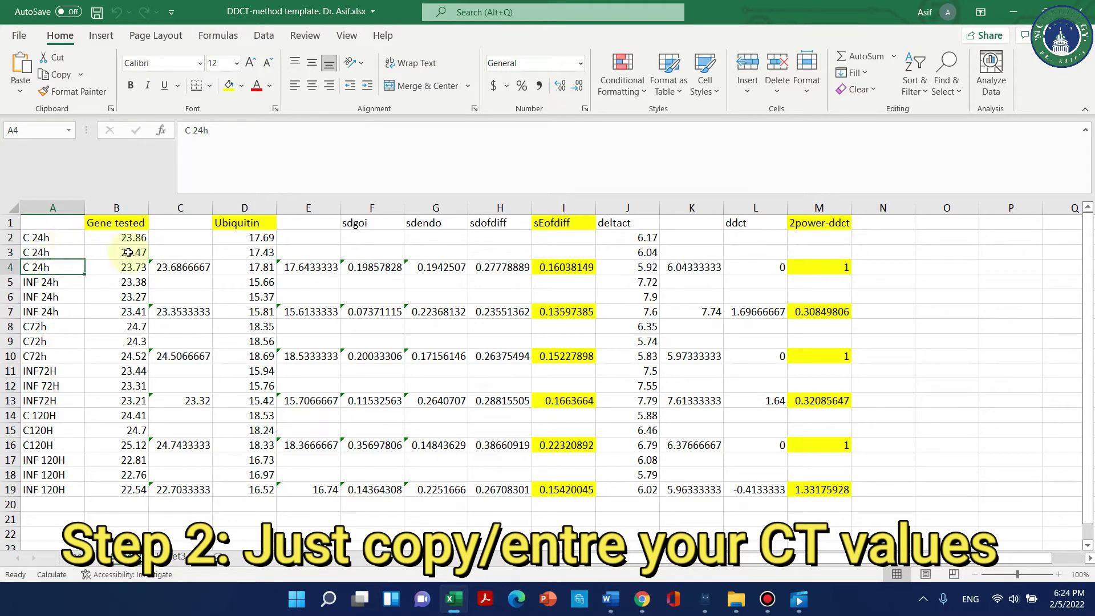
pyautogui.click(44, 237)
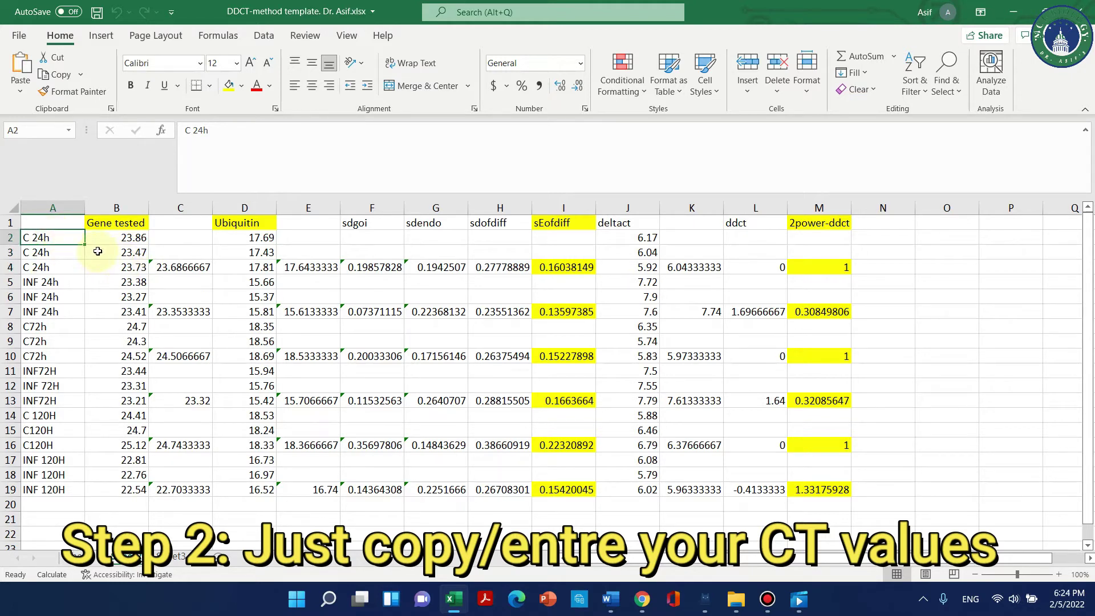
pyautogui.click(120, 238)
pyautogui.click(114, 253)
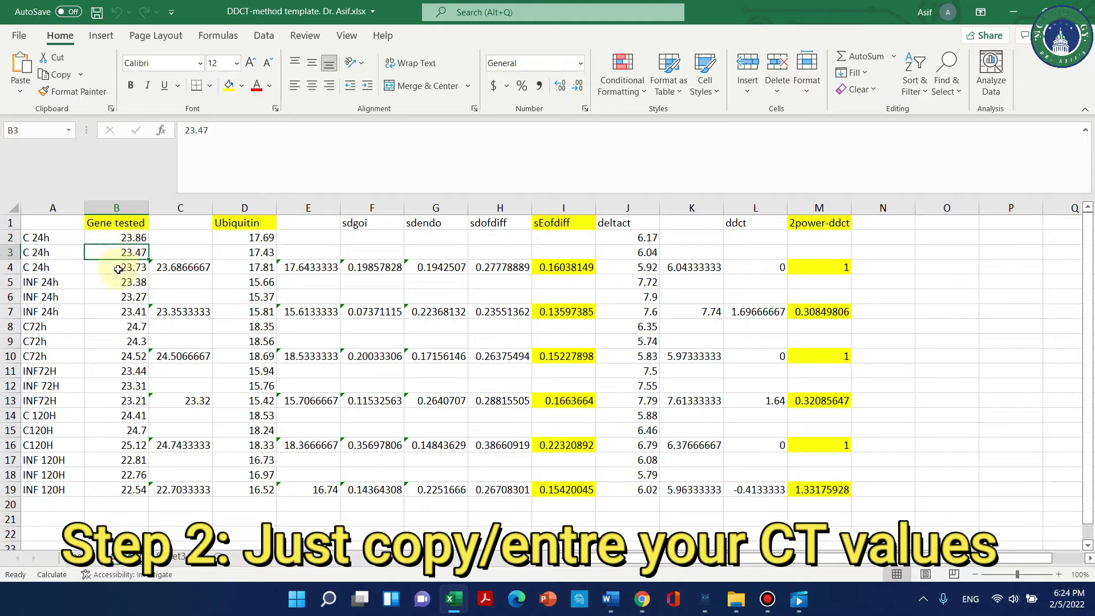
pyautogui.click(118, 269)
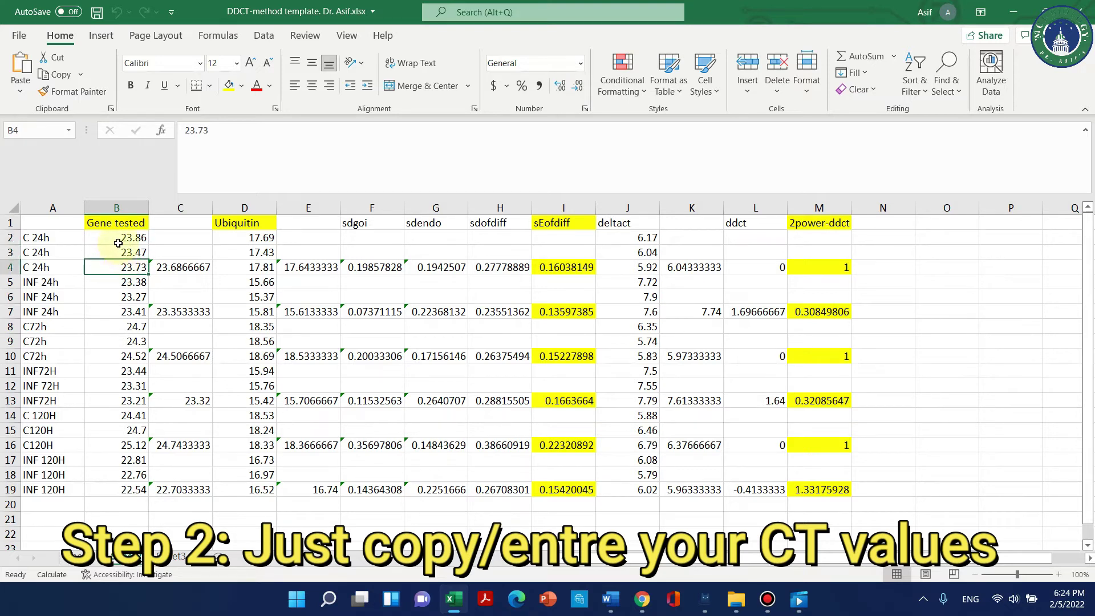
pyautogui.moveTo(117, 237); pyautogui.dragTo(115, 269)
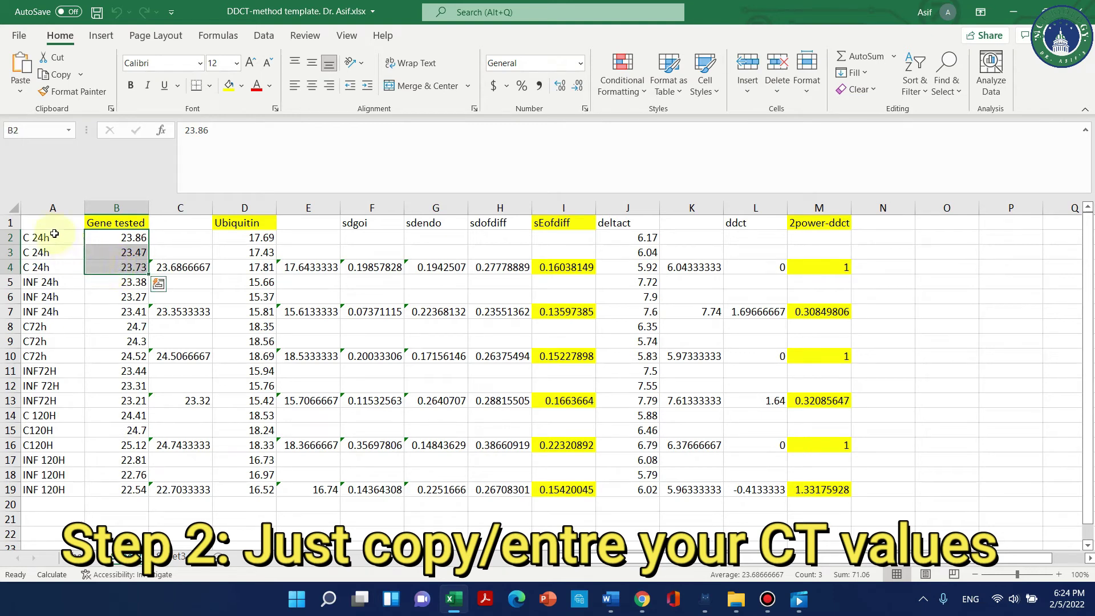
pyautogui.moveTo(54, 237); pyautogui.dragTo(59, 267)
pyautogui.click(120, 237)
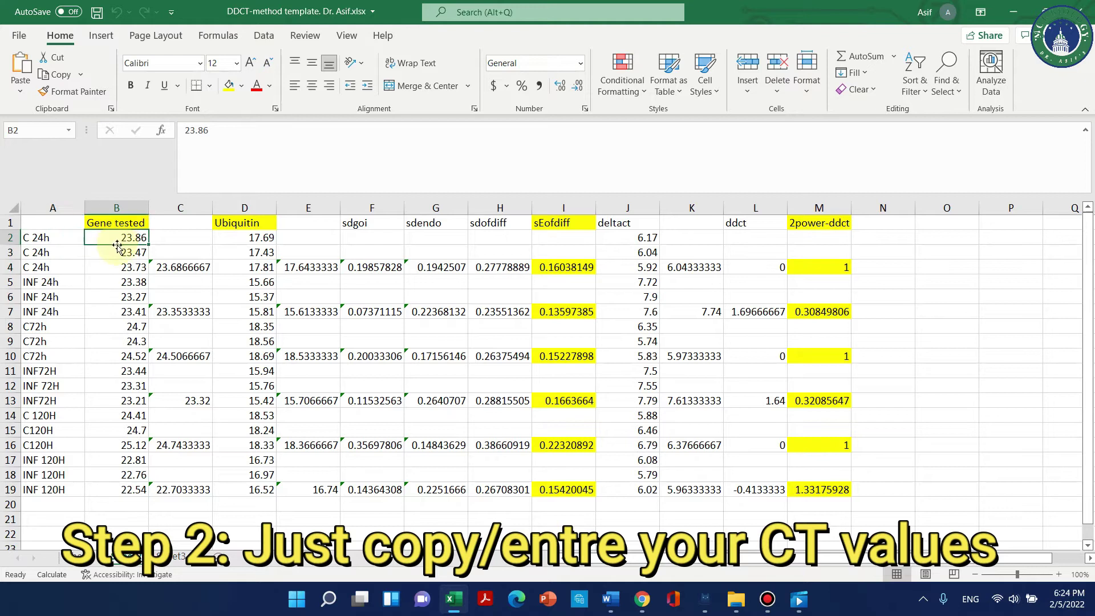
pyautogui.click(121, 253)
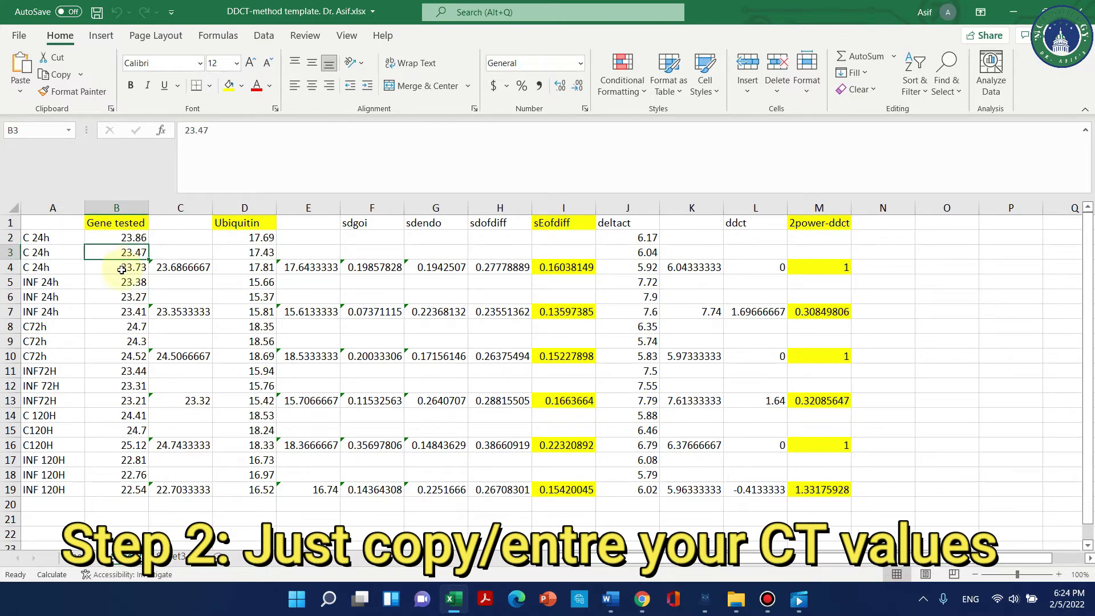
pyautogui.moveTo(125, 236); pyautogui.dragTo(125, 268)
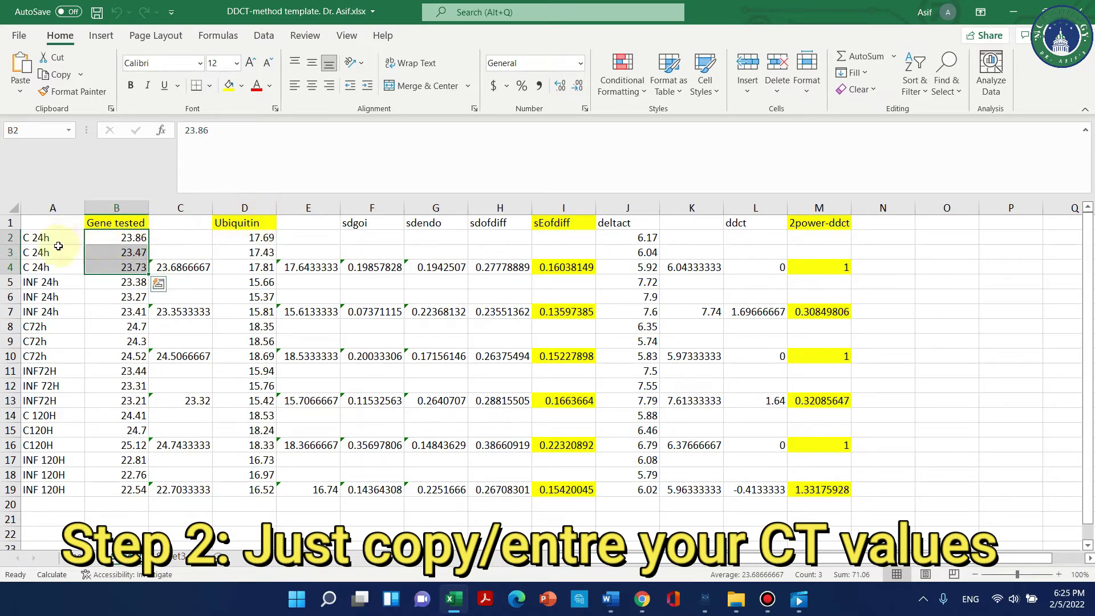
# Examine the Ubiquitin CT values of the three C 24h replicates and their average in E4.
pyautogui.click(254, 223)
pyautogui.moveTo(254, 223); pyautogui.dragTo(256, 226)
pyautogui.click(259, 238)
pyautogui.click(257, 253)
pyautogui.click(257, 267)
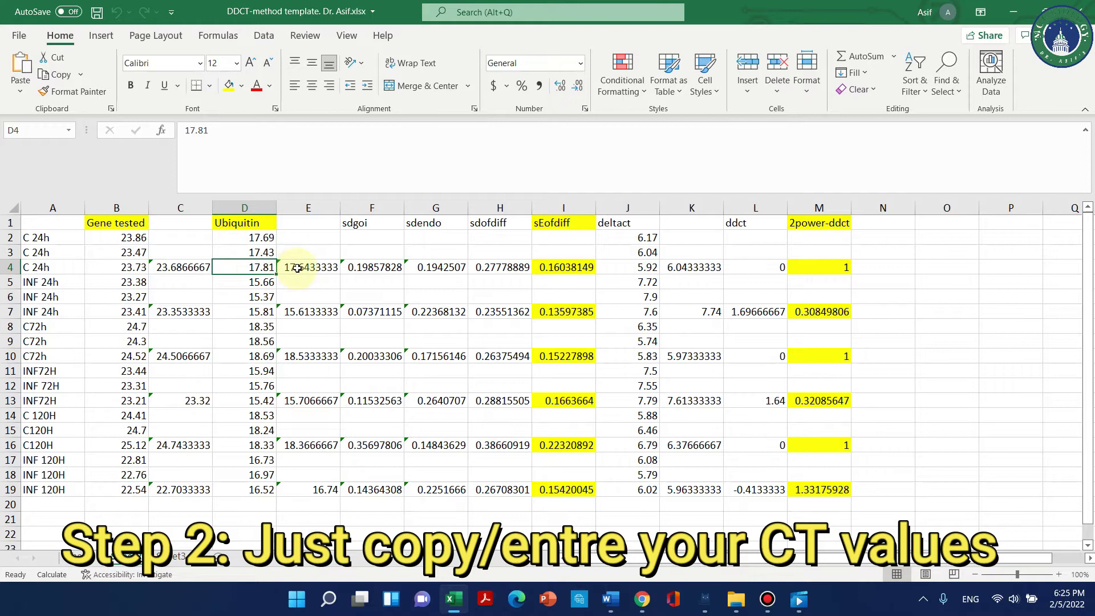
pyautogui.click(297, 268)
# Enter 25.1, 25.2 and 25.1 as the Gene tested CT values of the three C 24h replicates in B2:B4.
pyautogui.moveTo(139, 239); pyautogui.dragTo(141, 267)
pyautogui.click(129, 238)
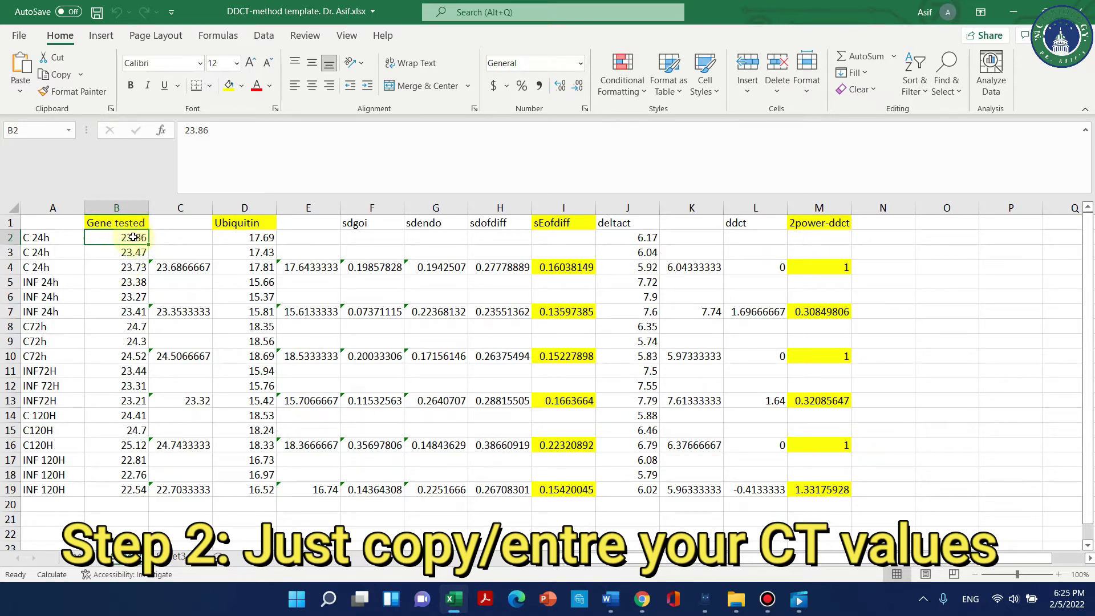
pyautogui.write('25.1')
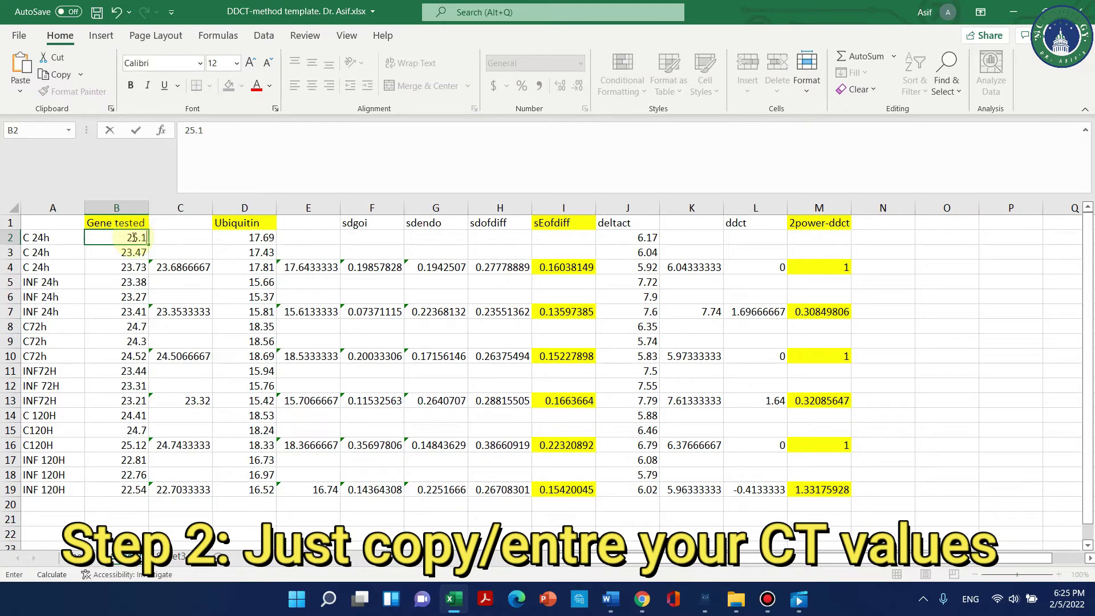
pyautogui.press('Return')
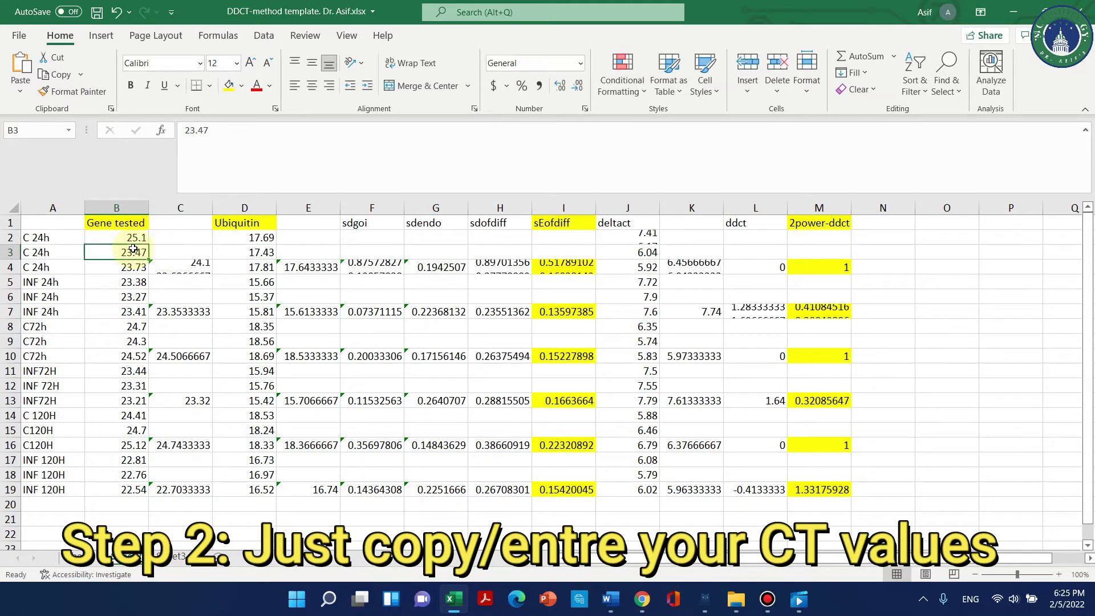
pyautogui.write('25')
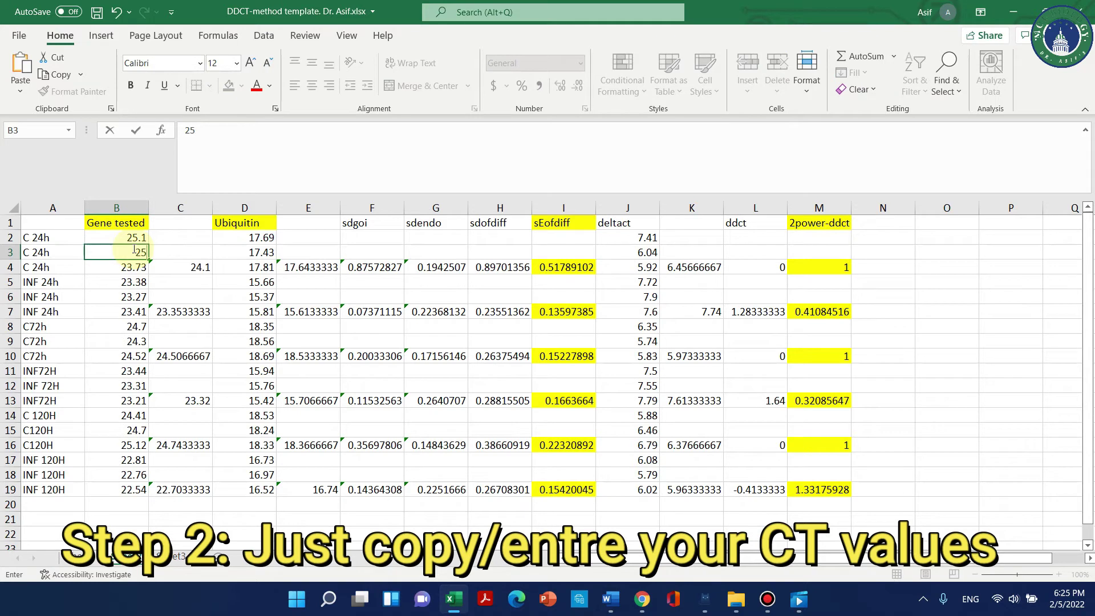
pyautogui.write('.2')
pyautogui.press('Return')
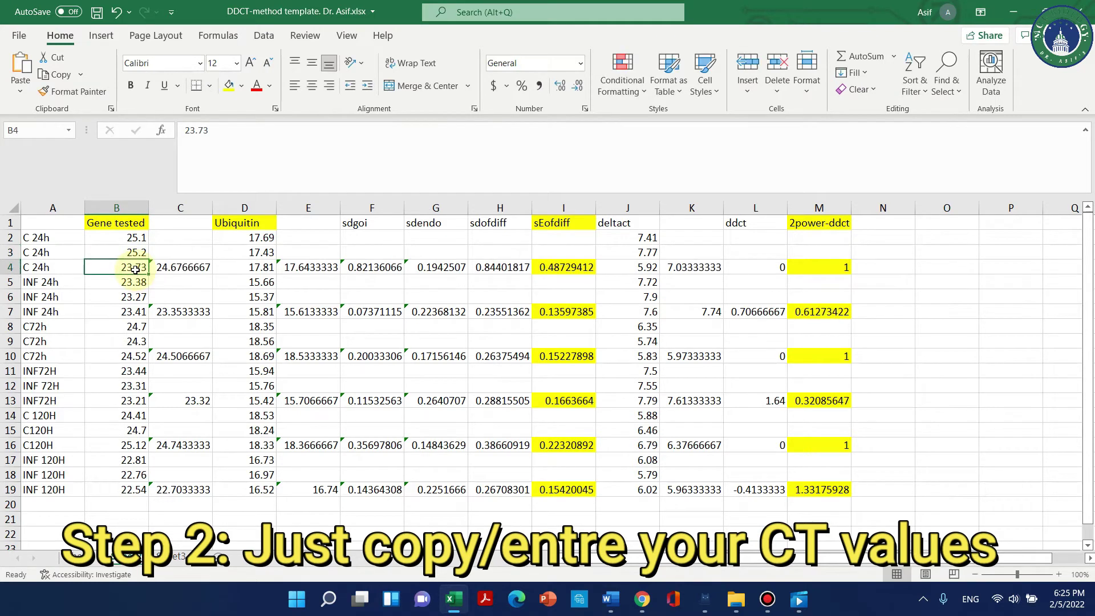
pyautogui.write('25.1')
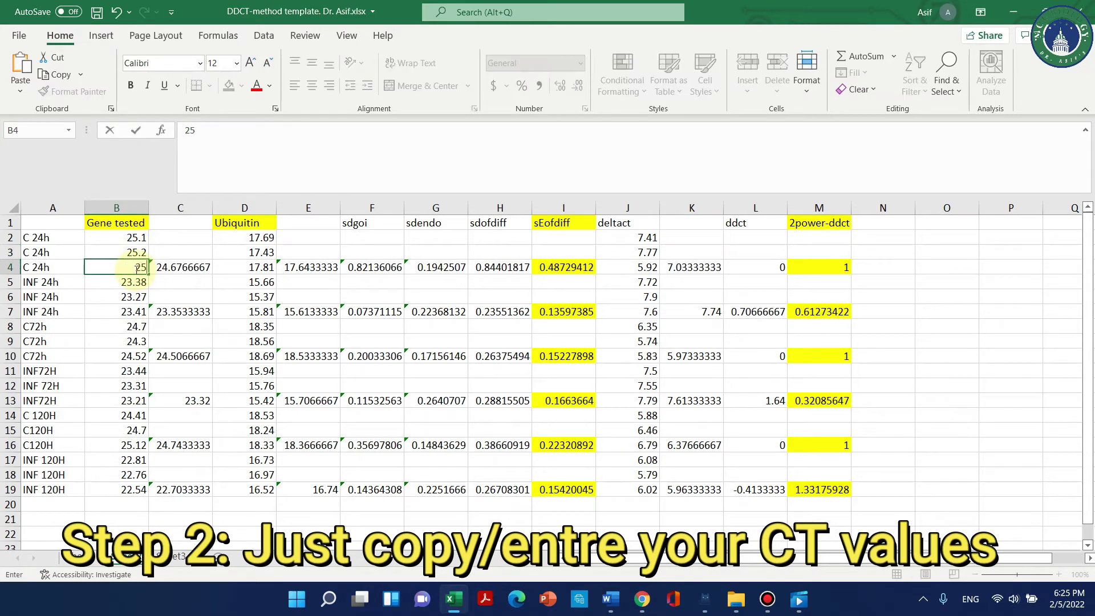
pyautogui.click(175, 279)
pyautogui.click(126, 269)
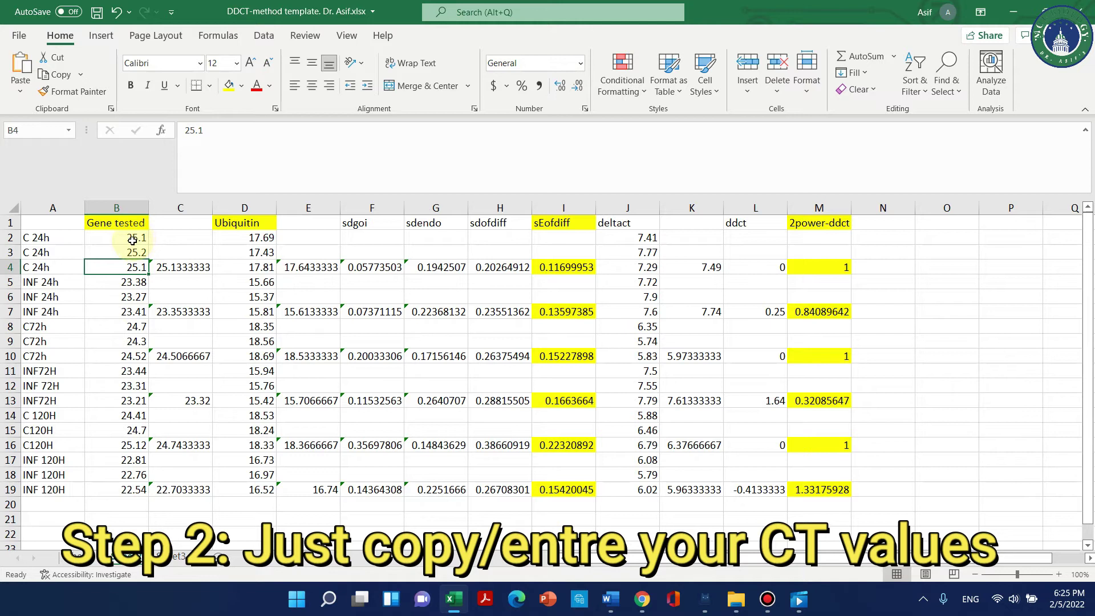
# Review the C 24h rows from sample label to Ubiquitin value, and select the first INF 24h label.
pyautogui.moveTo(132, 241); pyautogui.dragTo(133, 265)
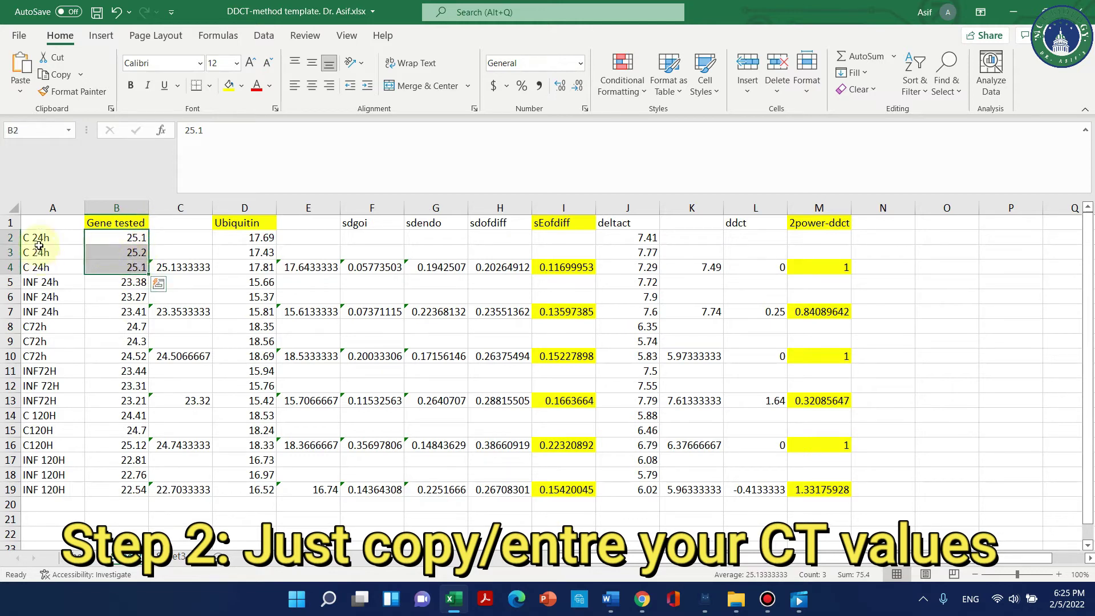
pyautogui.moveTo(40, 239); pyautogui.dragTo(239, 268)
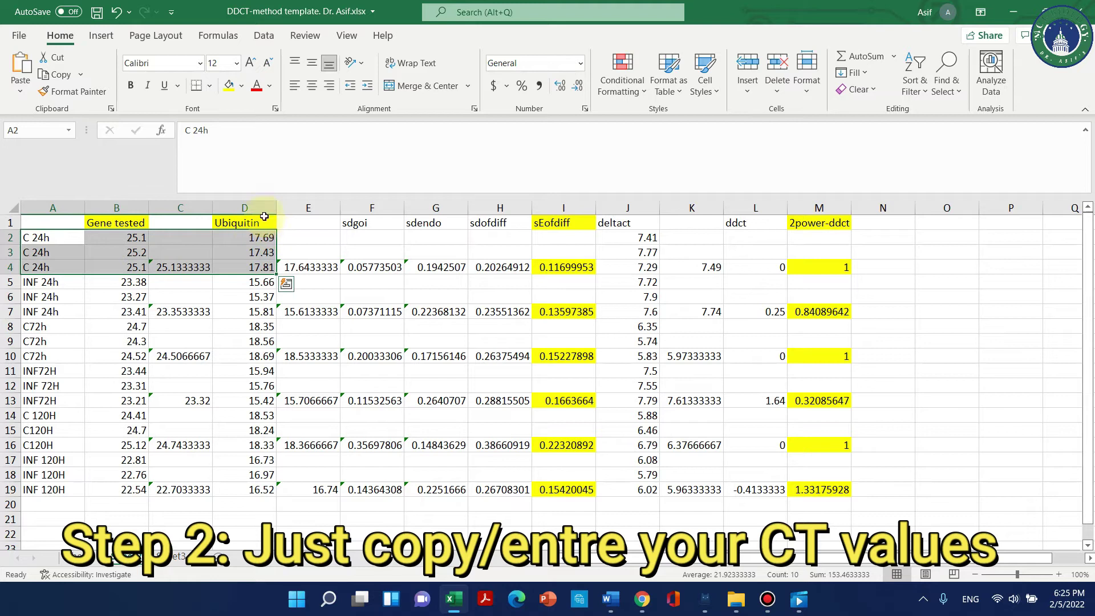
pyautogui.click(69, 283)
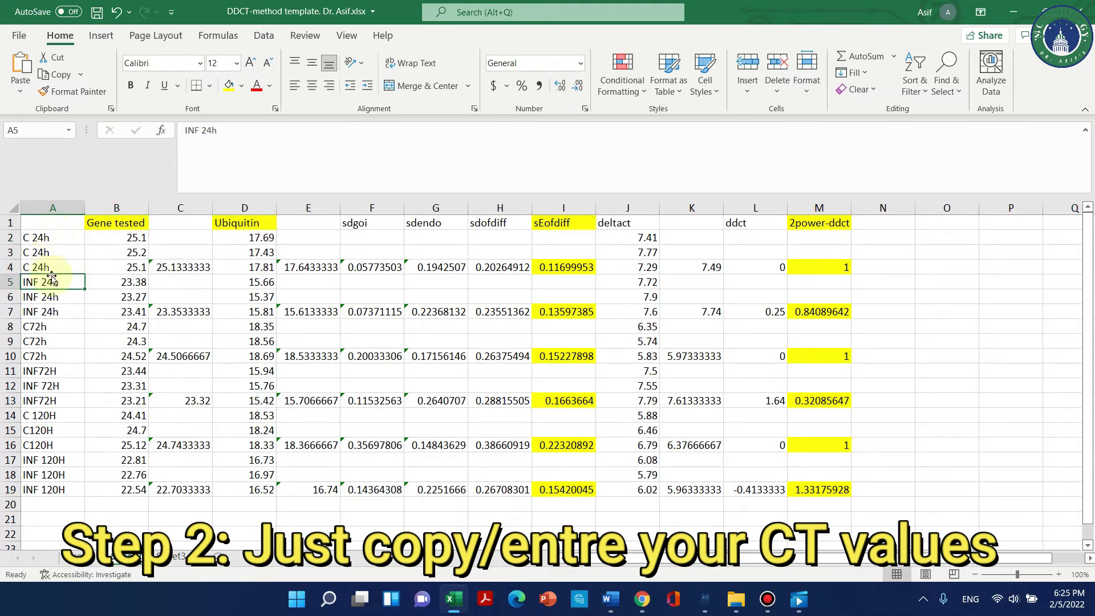
# Examine the INF 24h replicate labels with their Gene tested and Ubiquitin CT values, and the sample labels of the following time points.
pyautogui.moveTo(74, 282); pyautogui.dragTo(75, 312)
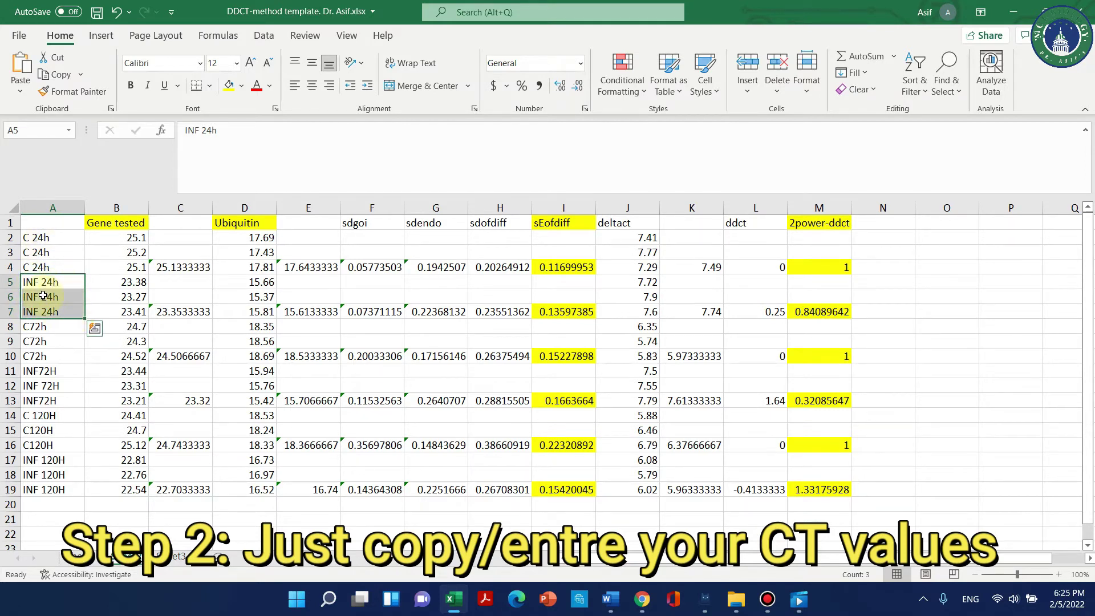
pyautogui.click(54, 239)
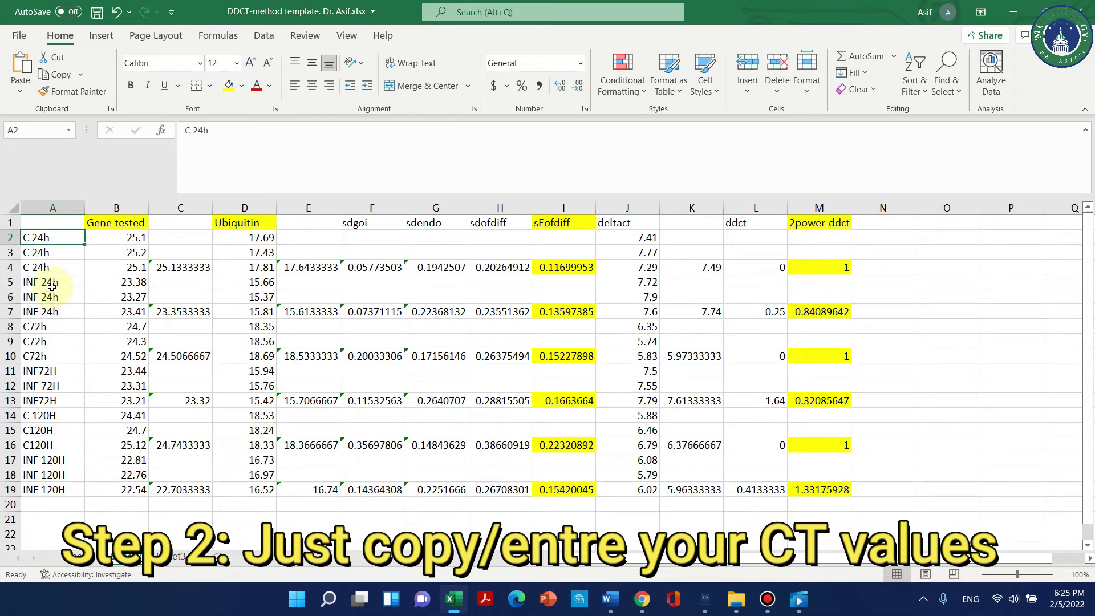
pyautogui.moveTo(58, 282); pyautogui.dragTo(61, 297)
pyautogui.moveTo(64, 307); pyautogui.dragTo(64, 308)
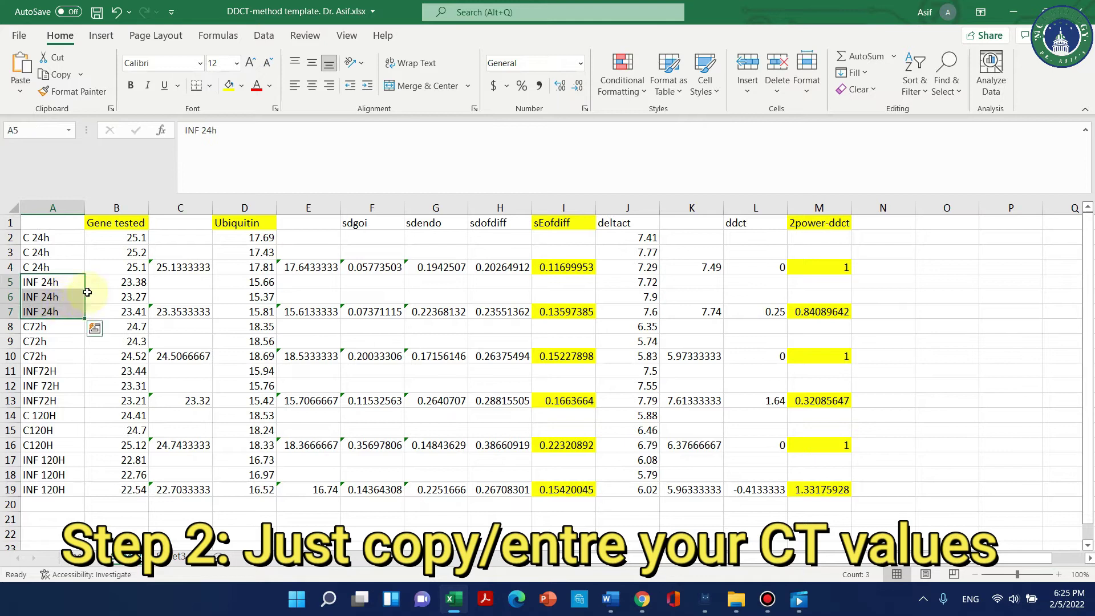
pyautogui.moveTo(123, 289); pyautogui.dragTo(132, 313)
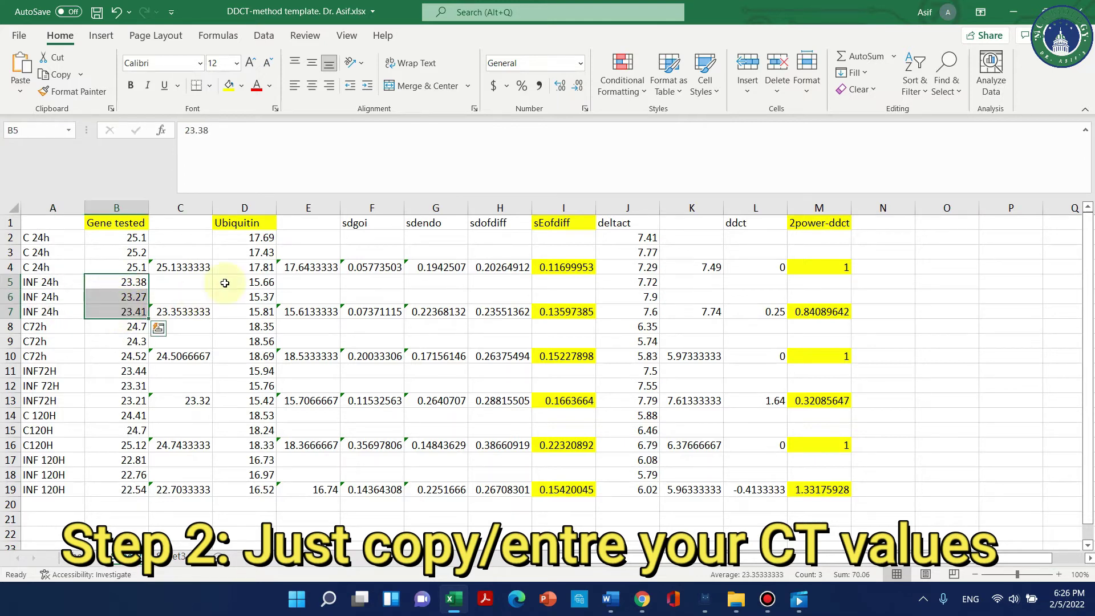
pyautogui.click(256, 222)
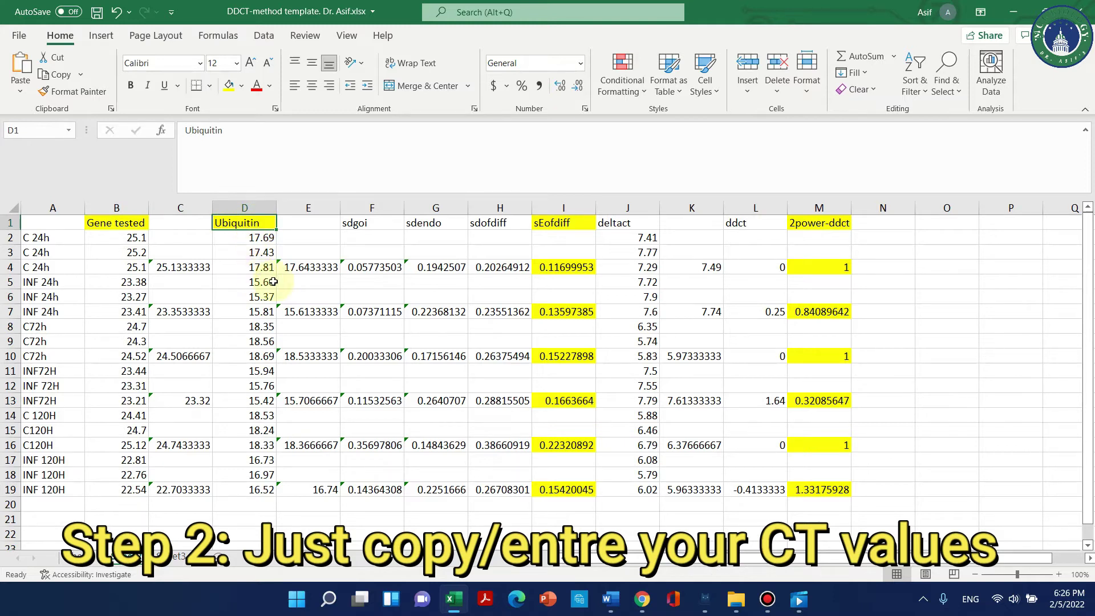
pyautogui.moveTo(260, 280); pyautogui.dragTo(257, 310)
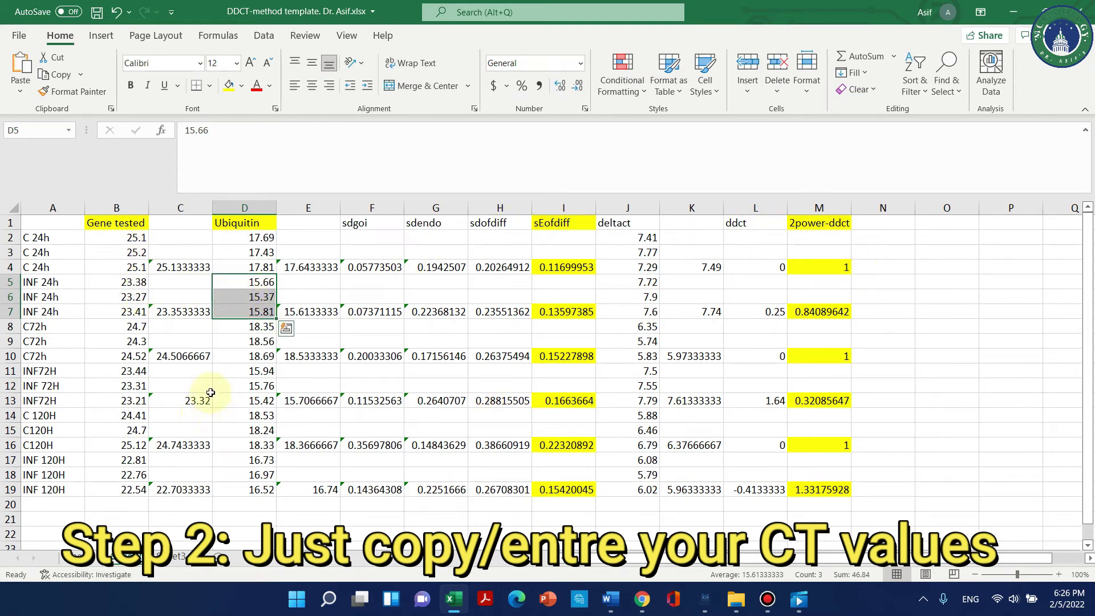
pyautogui.moveTo(55, 326); pyautogui.dragTo(57, 431)
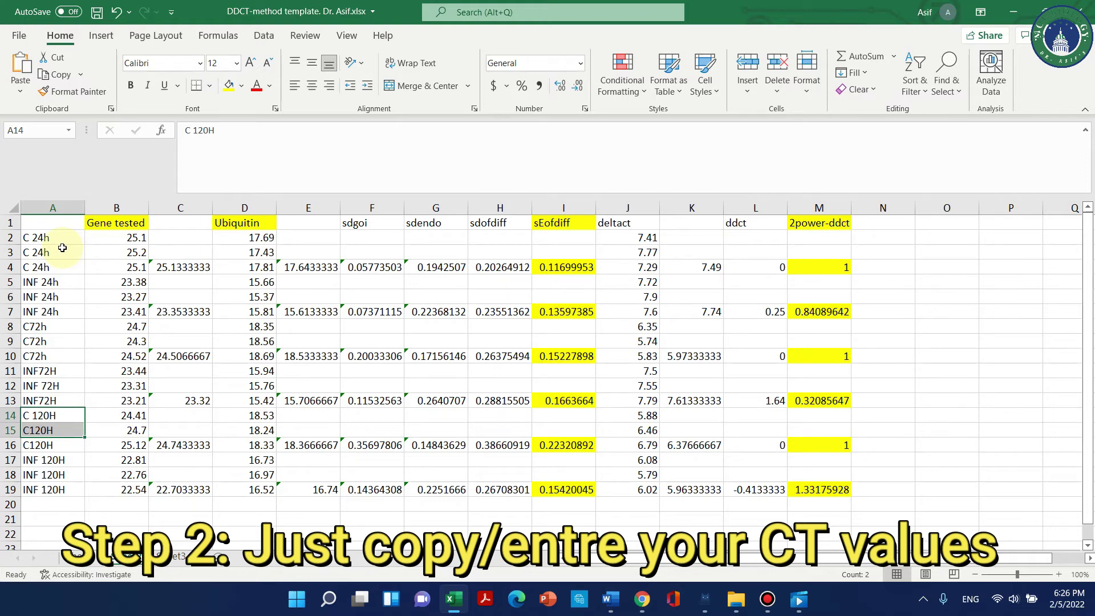
# Examine the C 24h replicates' Gene tested values and labels with their 2power-ddct result in M4 and sEofdiff result in I4.
pyautogui.moveTo(136, 235); pyautogui.dragTo(135, 266)
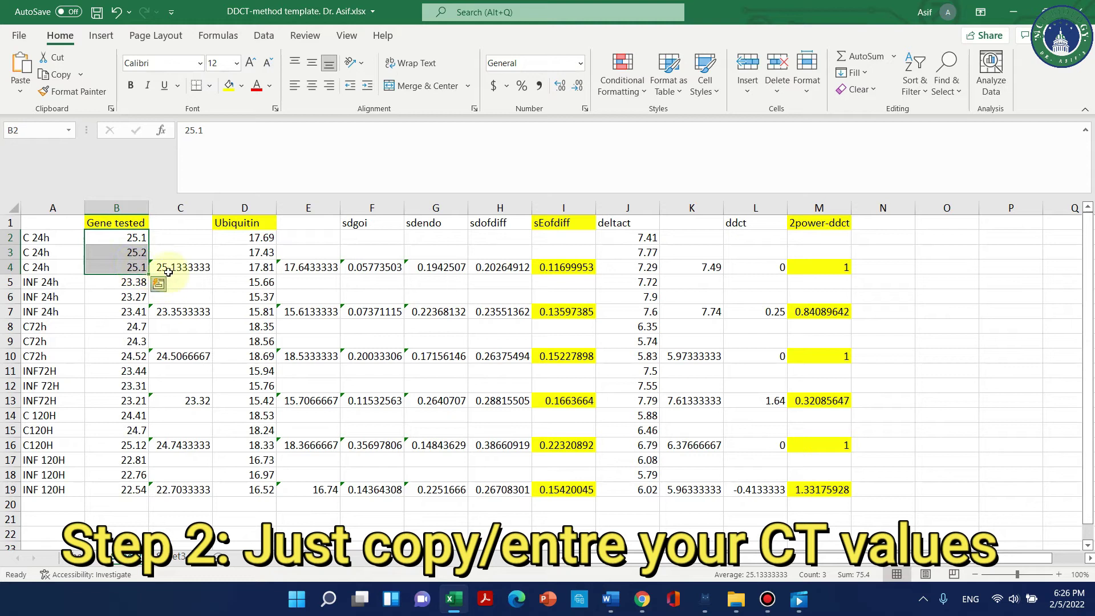
pyautogui.click(832, 267)
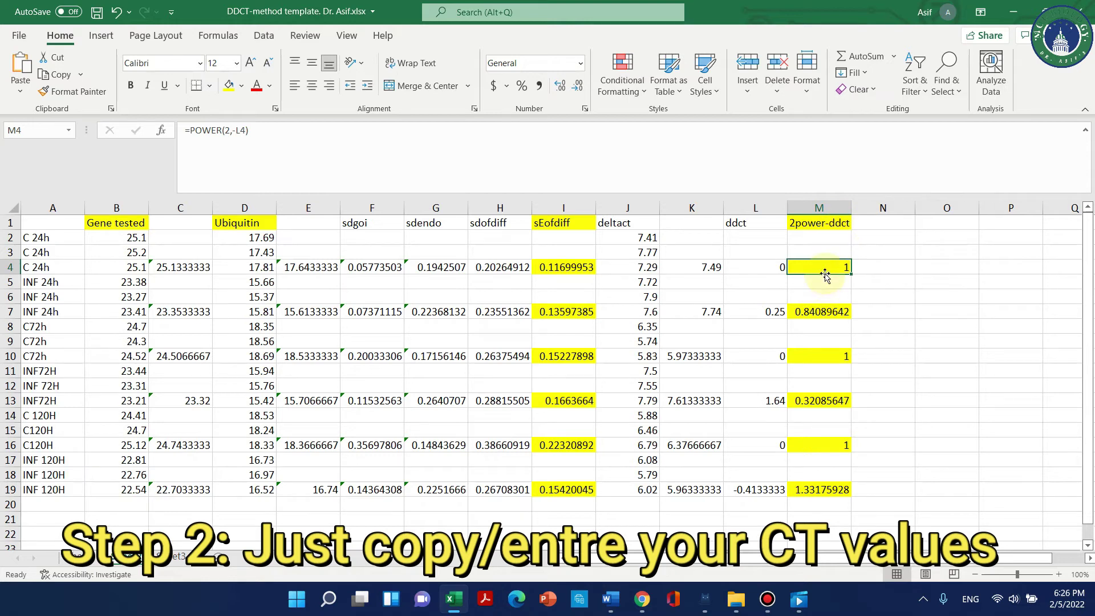
pyautogui.moveTo(45, 239); pyautogui.dragTo(48, 259)
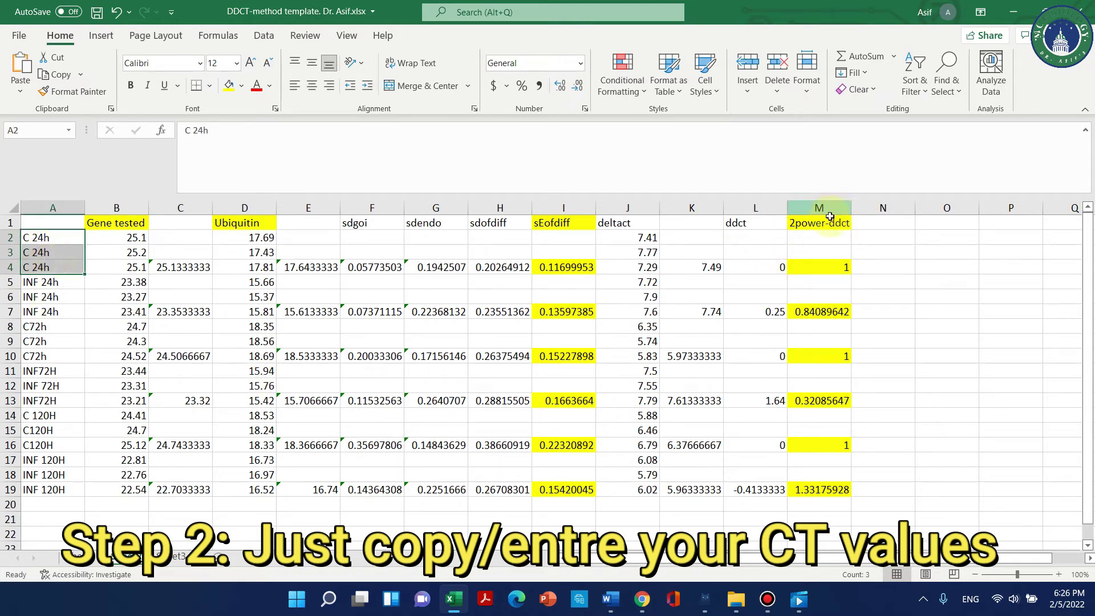
pyautogui.click(824, 266)
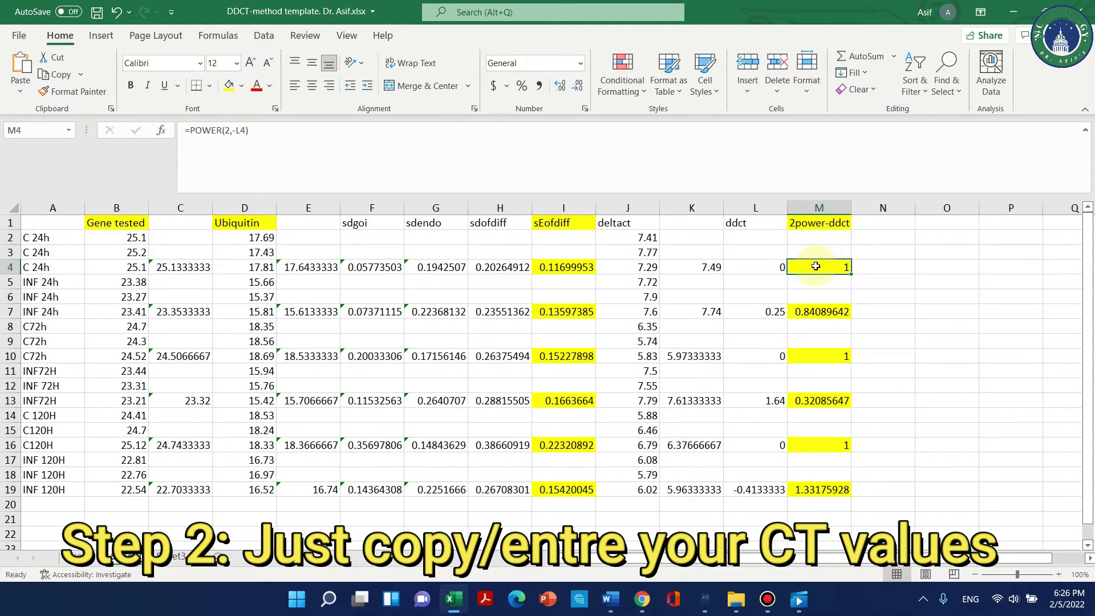
pyautogui.click(570, 269)
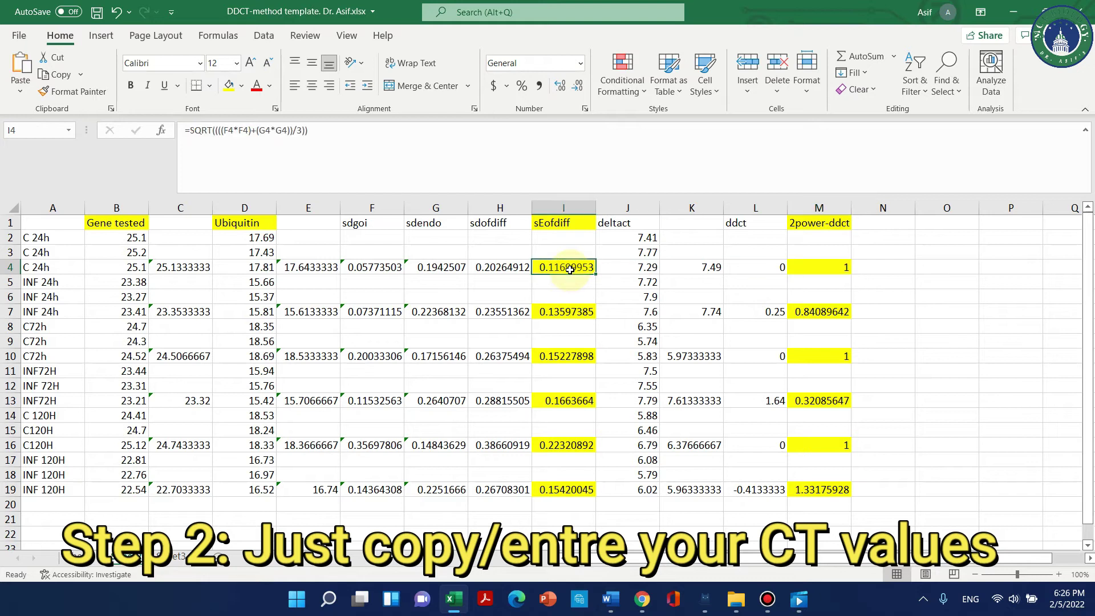
pyautogui.click(838, 269)
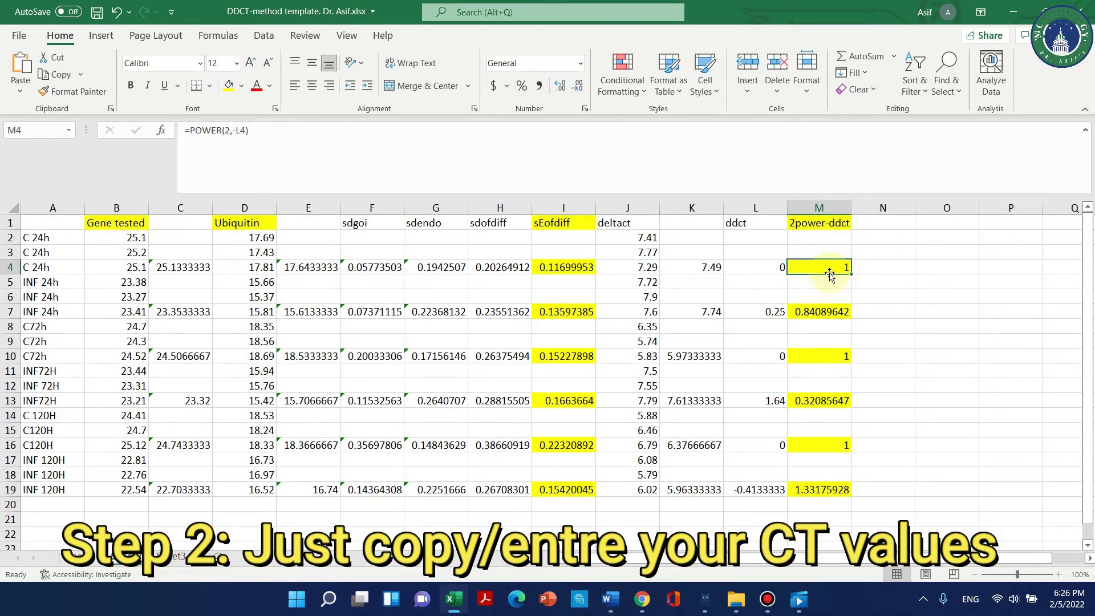
# Open Sheet3 and examine the C24H row of the SLAM table with its 2power-ddct and sEofdiff values in B2 and C2.
pyautogui.click(174, 556)
pyautogui.scroll(4, 196, 452)
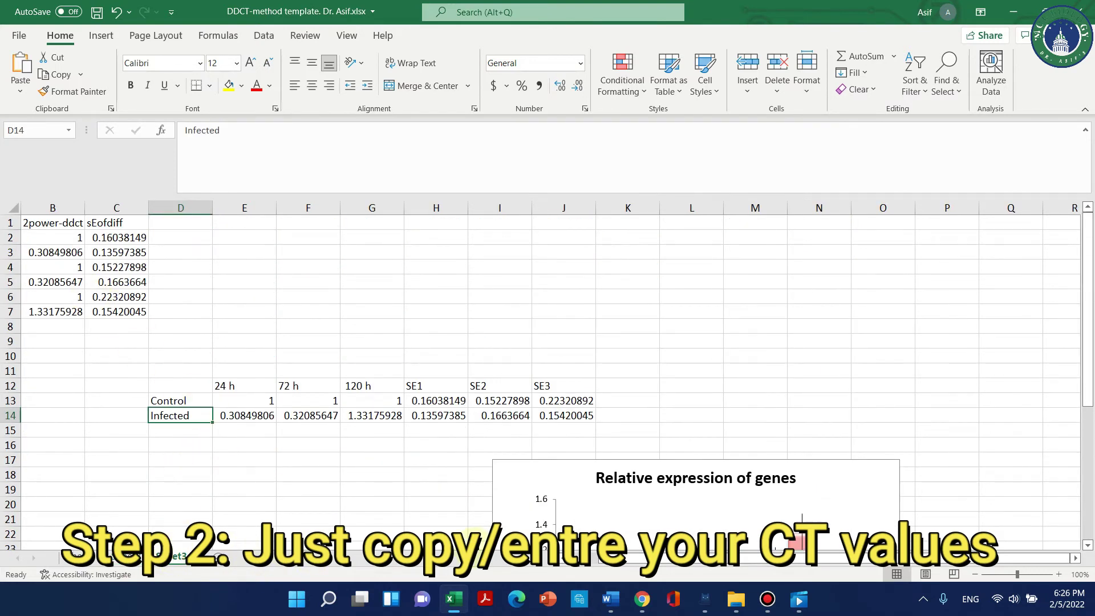
pyautogui.hscroll(-2, 668, 562)
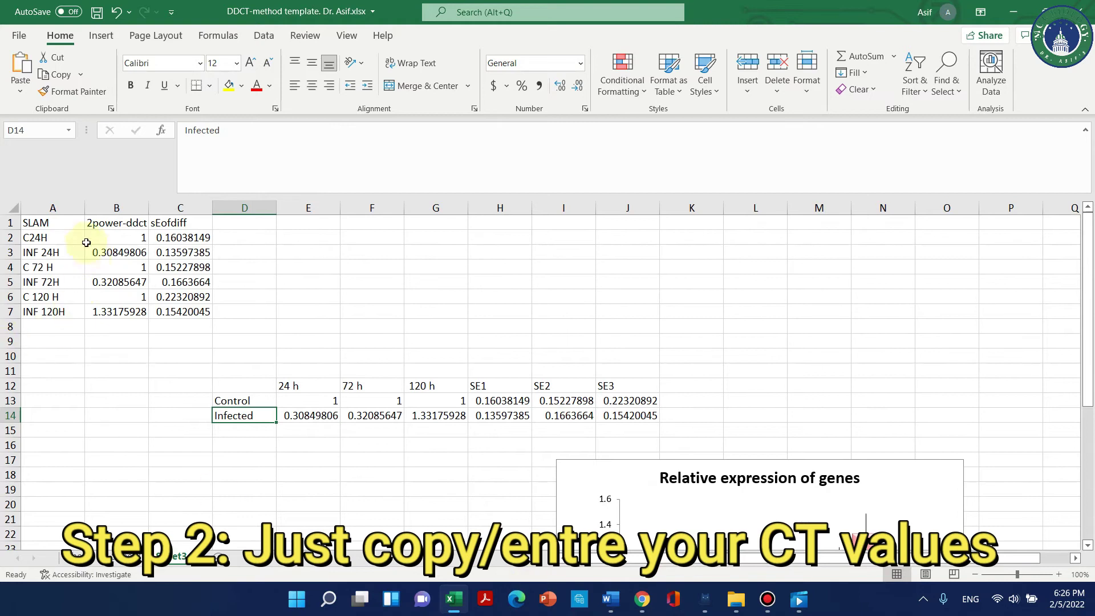
pyautogui.click(33, 239)
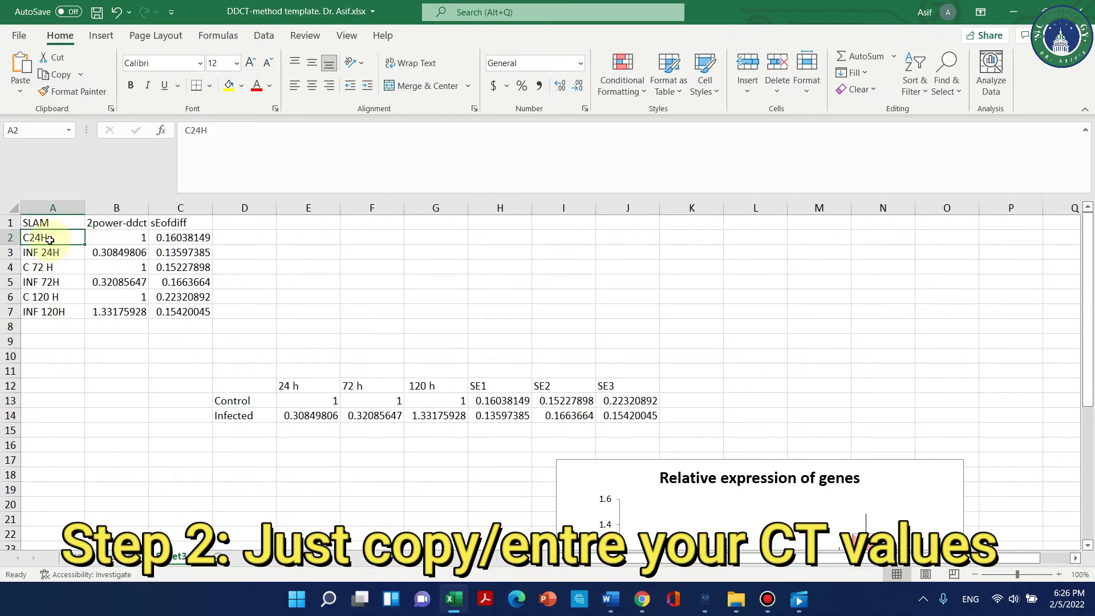
pyautogui.click(134, 239)
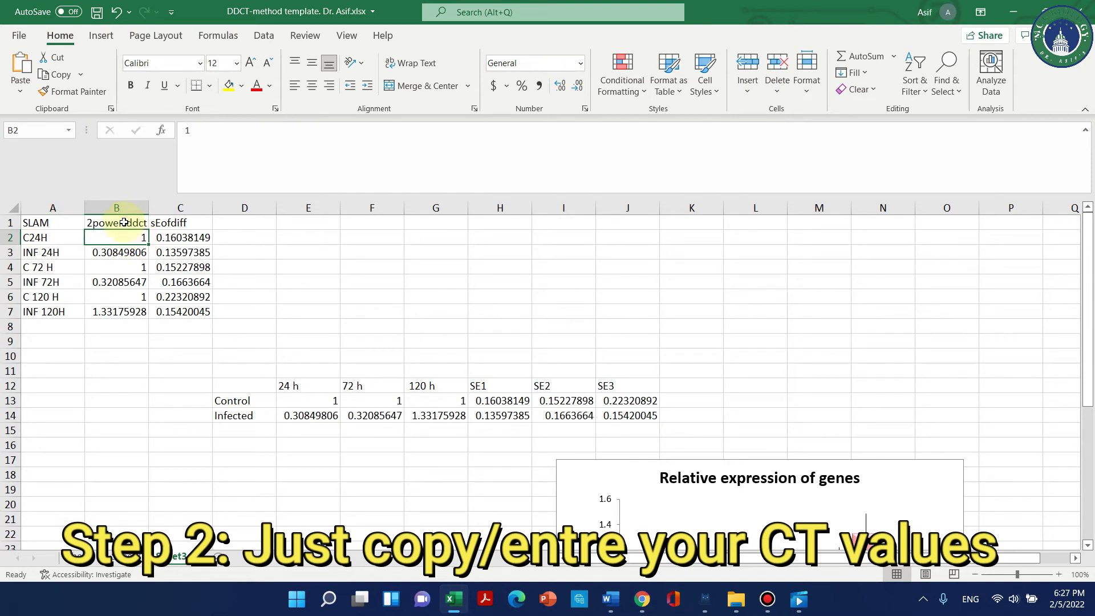
pyautogui.click(192, 241)
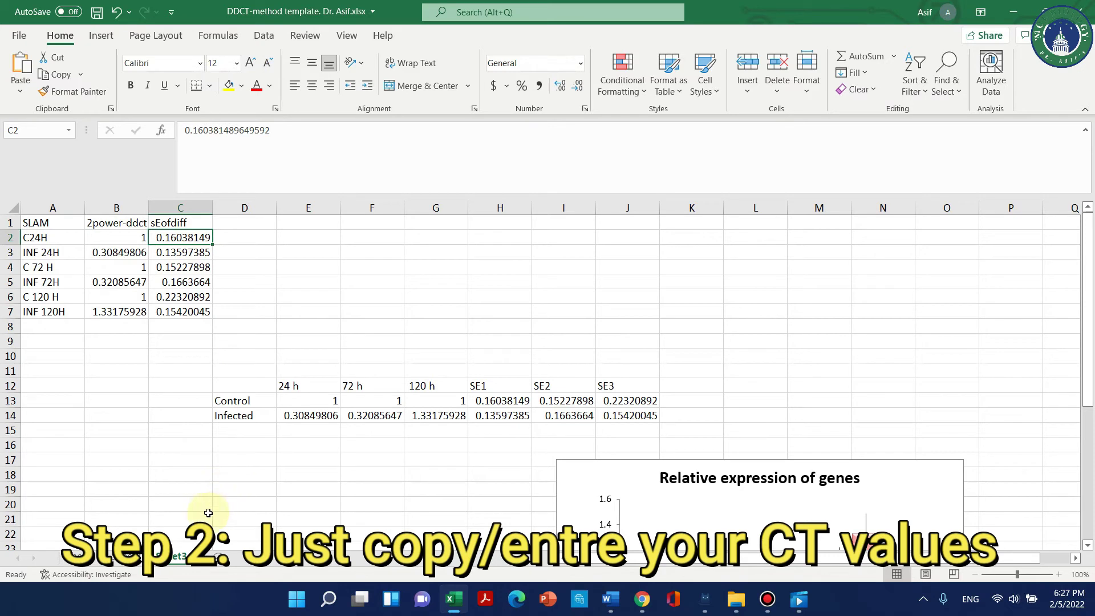
# Return to Sheet2 and check the C 24h source results for 2power-ddct in M4 and sEofdiff in I4.
pyautogui.click(129, 556)
pyautogui.click(810, 267)
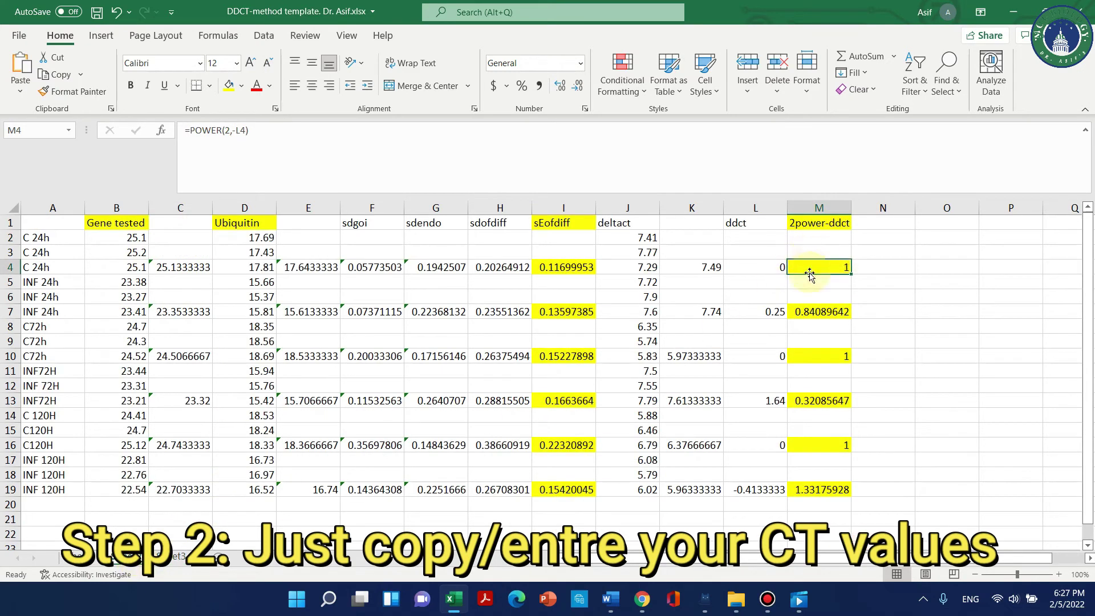
pyautogui.click(565, 270)
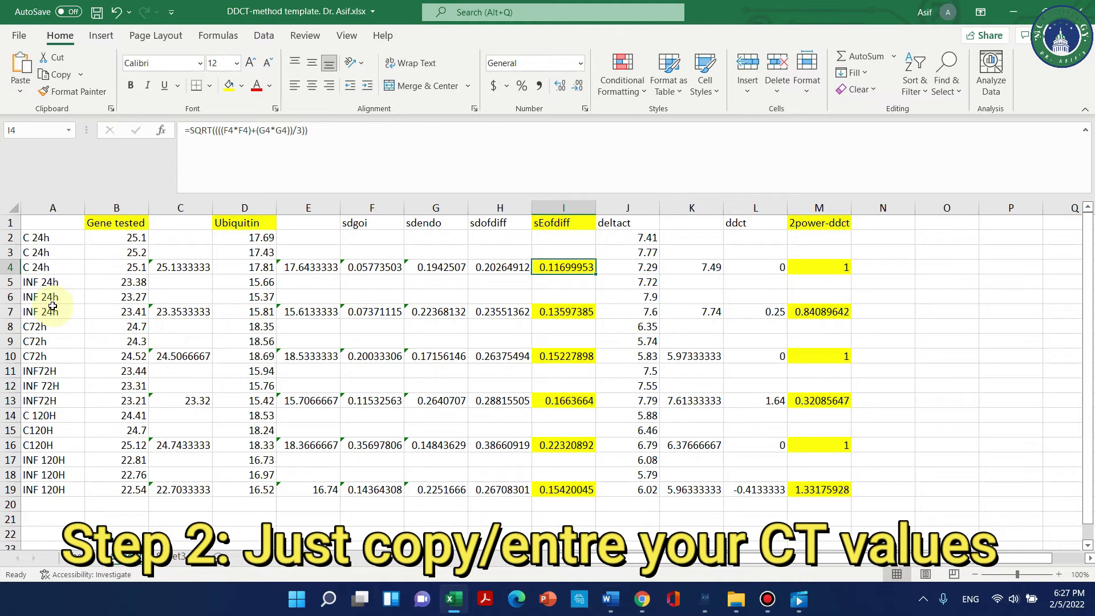
# Compare the INF 24h results in M7 and I7 of Sheet2 with the INF 24H entries in B3 and C3 of Sheet3.
pyautogui.moveTo(37, 282); pyautogui.dragTo(40, 312)
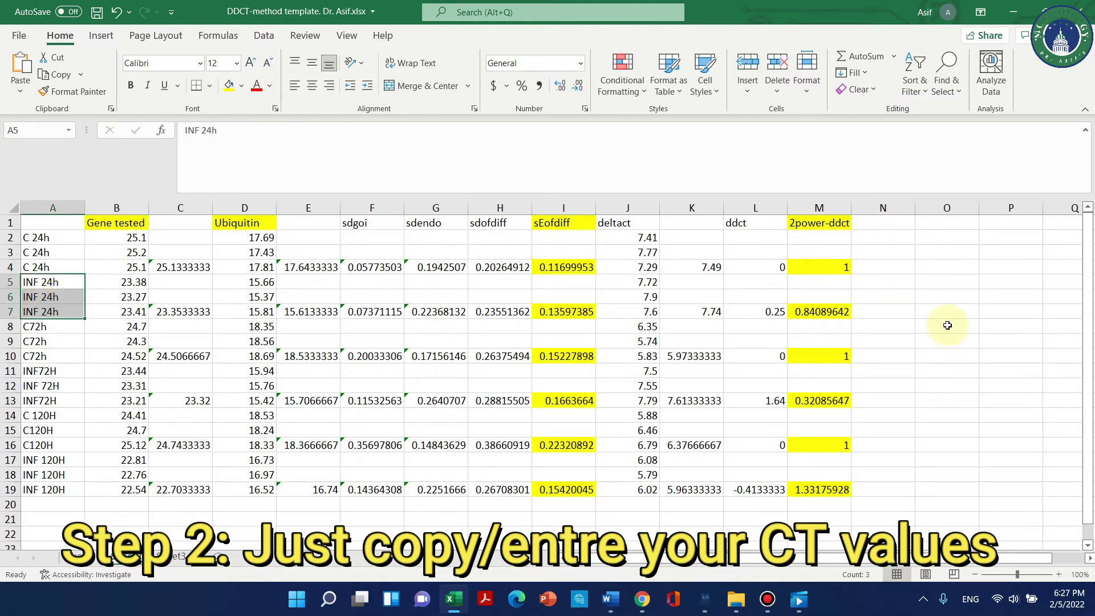
pyautogui.click(821, 312)
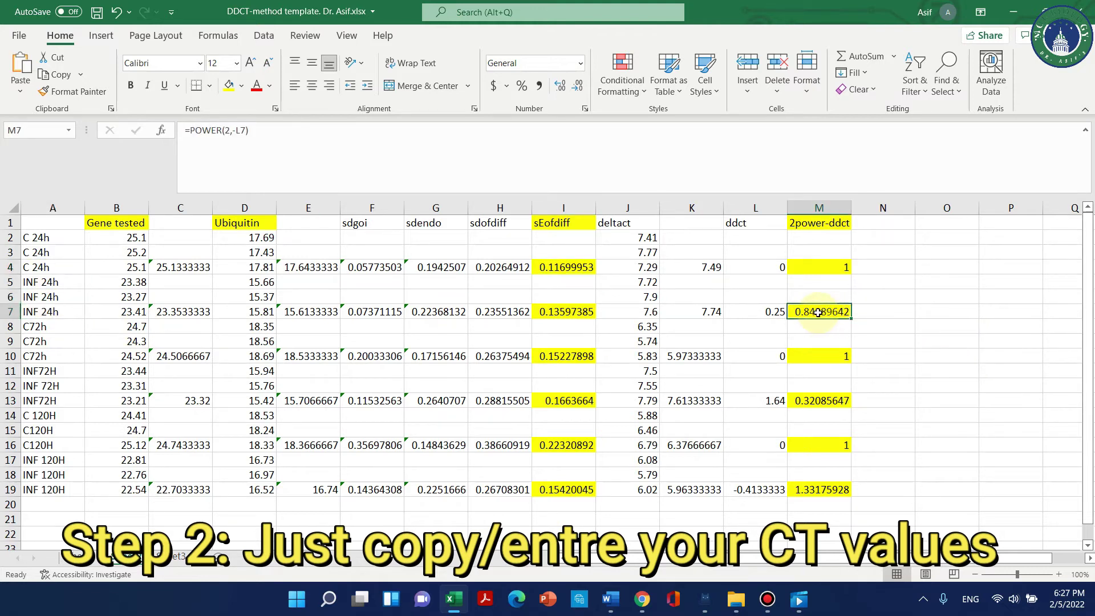
pyautogui.click(567, 312)
pyautogui.click(182, 558)
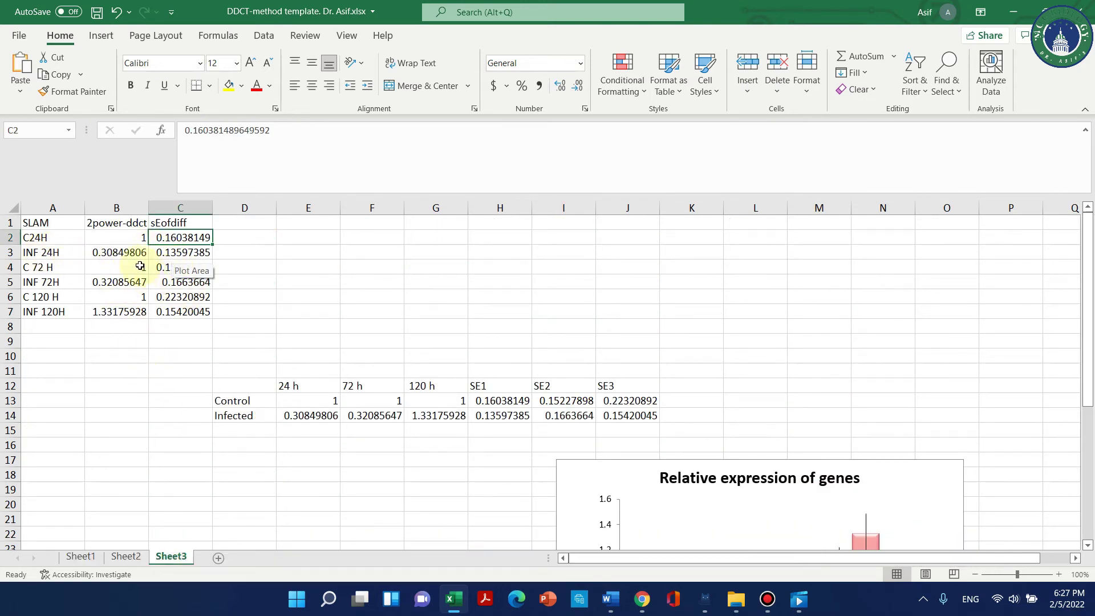
pyautogui.click(125, 253)
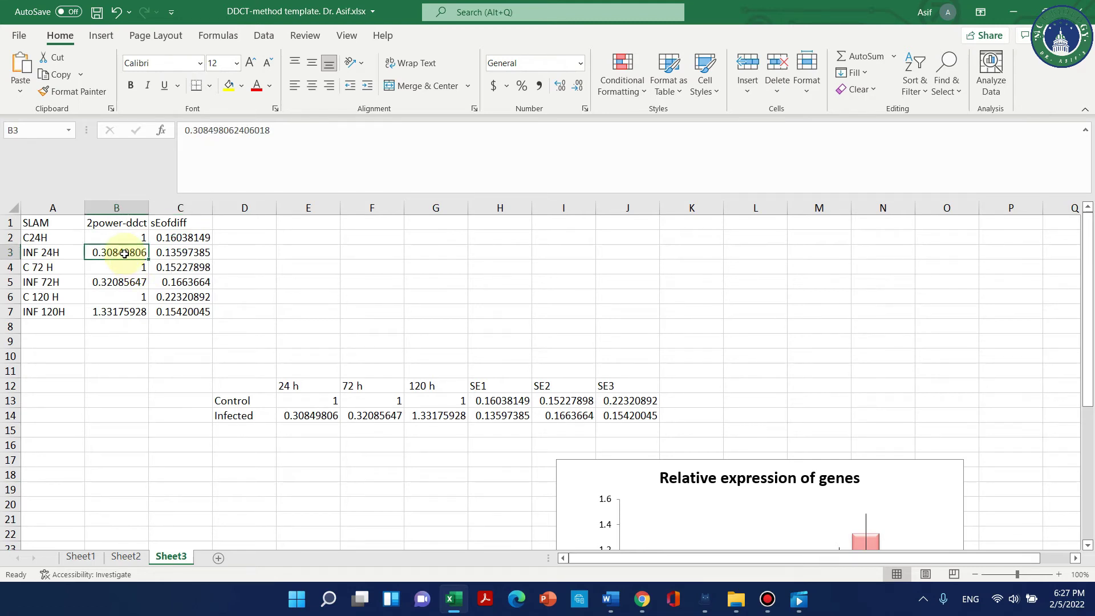
pyautogui.click(178, 251)
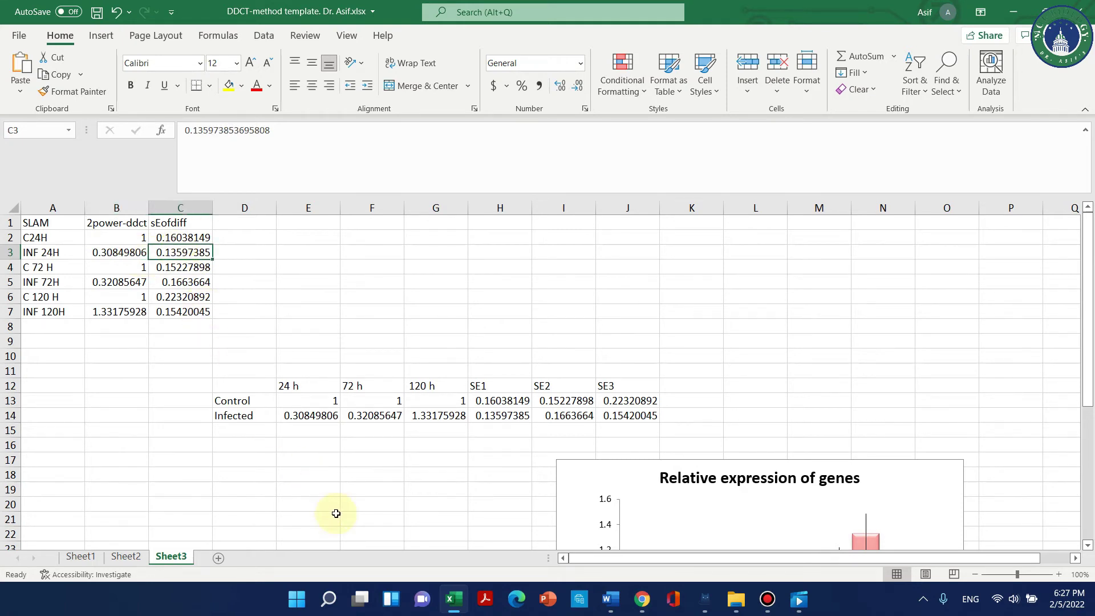
# View the C72h results on Sheet2 and the matching C 72 H entries in B4 and C4 of Sheet3.
pyautogui.click(125, 556)
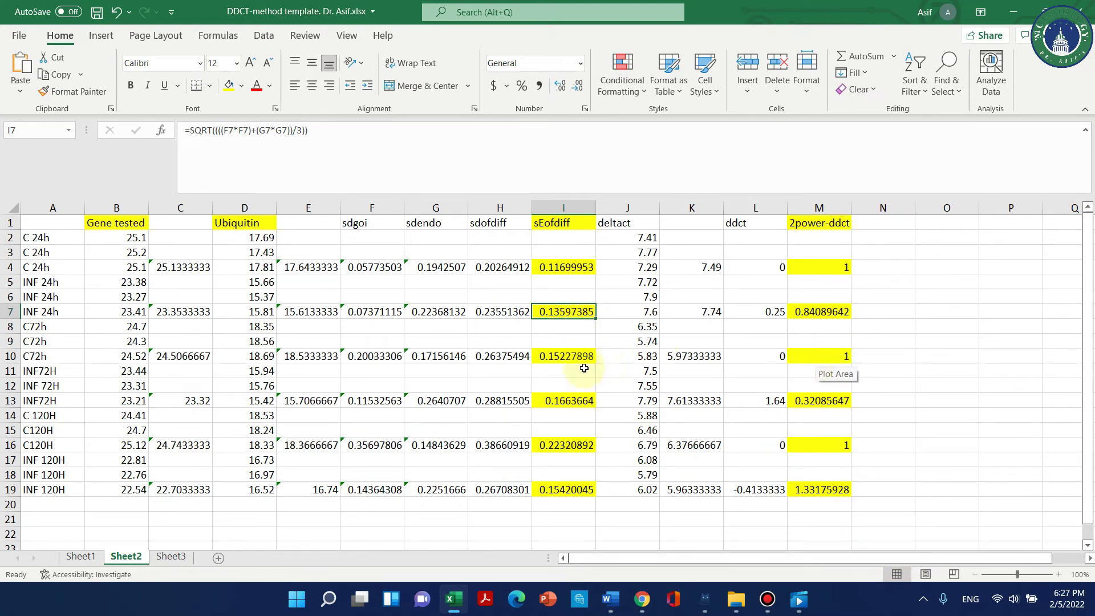
pyautogui.click(171, 557)
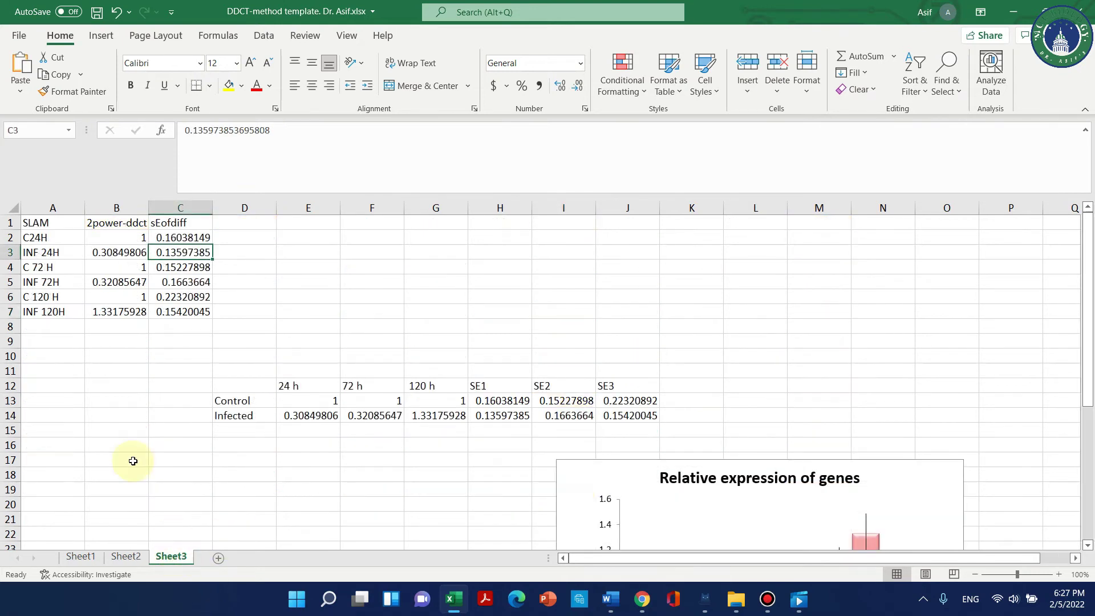
pyautogui.click(142, 267)
pyautogui.click(179, 272)
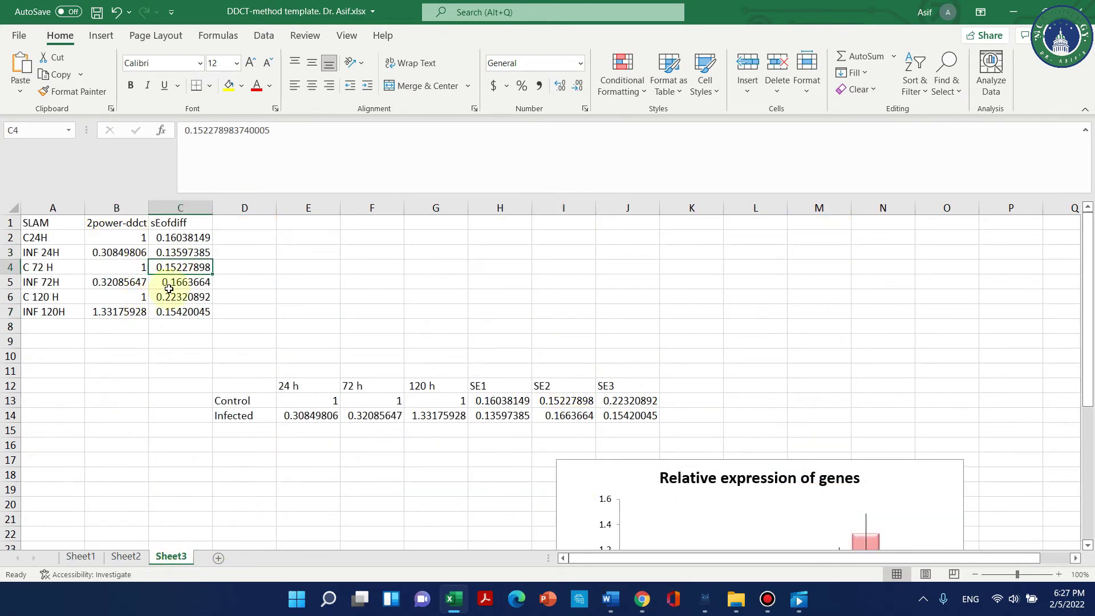
# Compare the INF72H results in M13 and I13 of Sheet2 with the INF 72H entries in B5 and C5 of Sheet3.
pyautogui.click(125, 557)
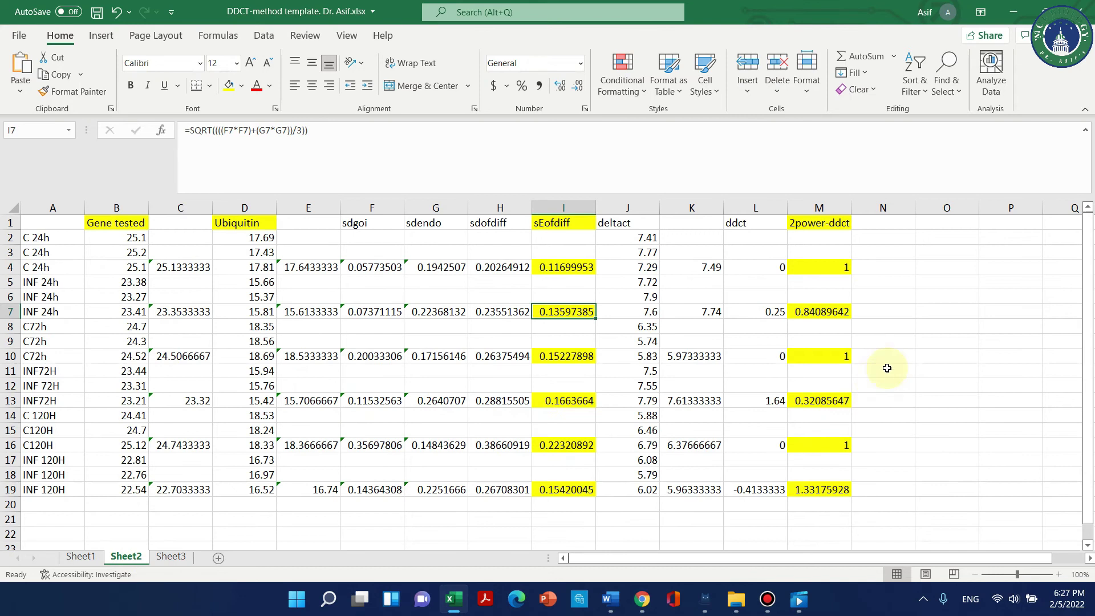
pyautogui.click(816, 403)
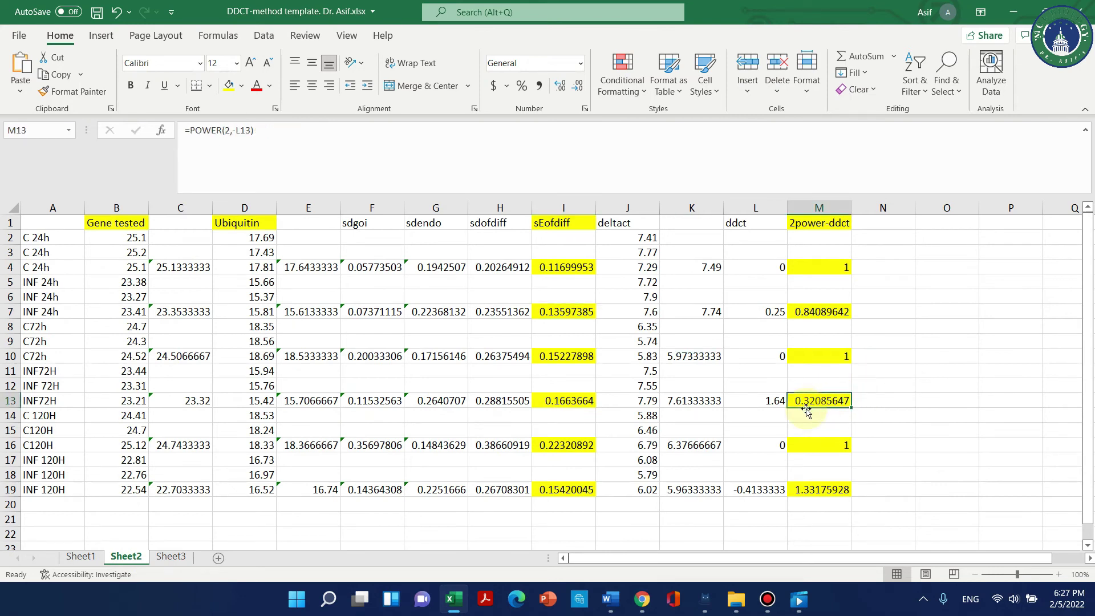
pyautogui.click(558, 402)
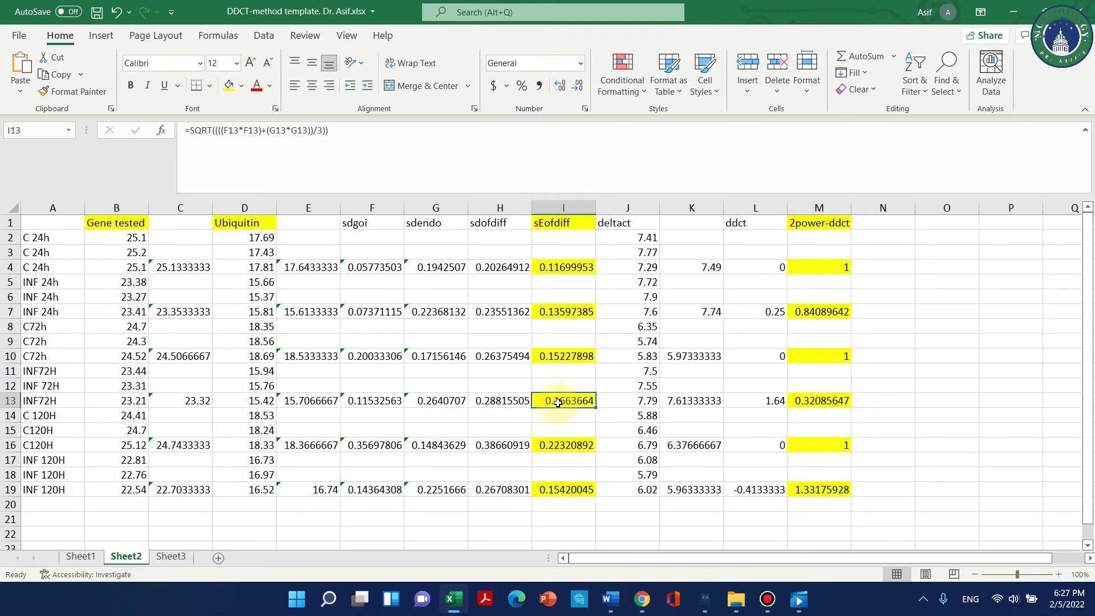
pyautogui.click(171, 557)
pyautogui.click(114, 281)
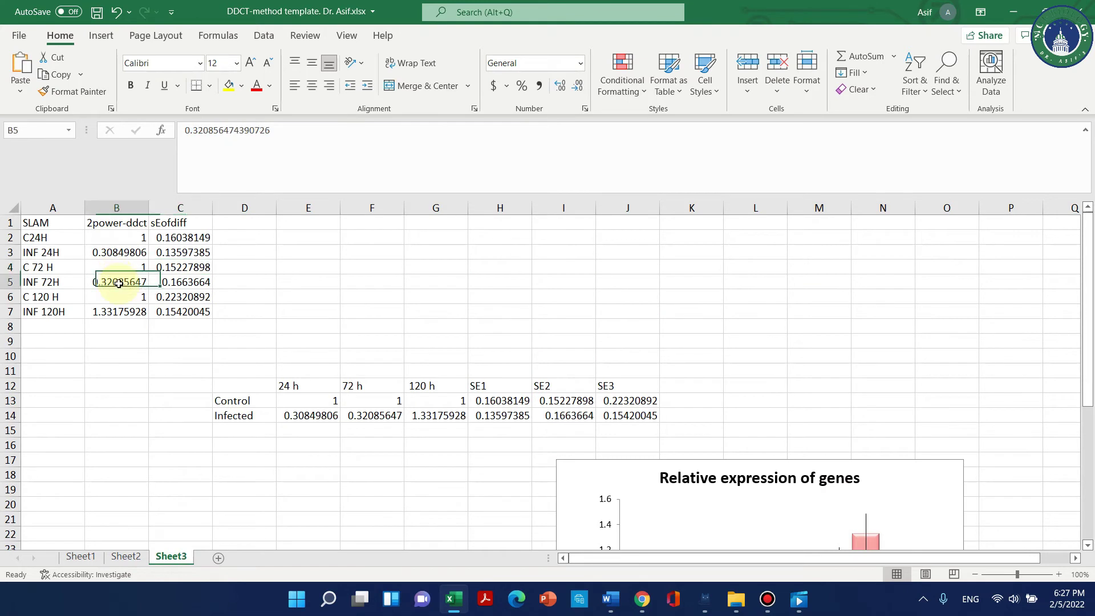
pyautogui.click(180, 284)
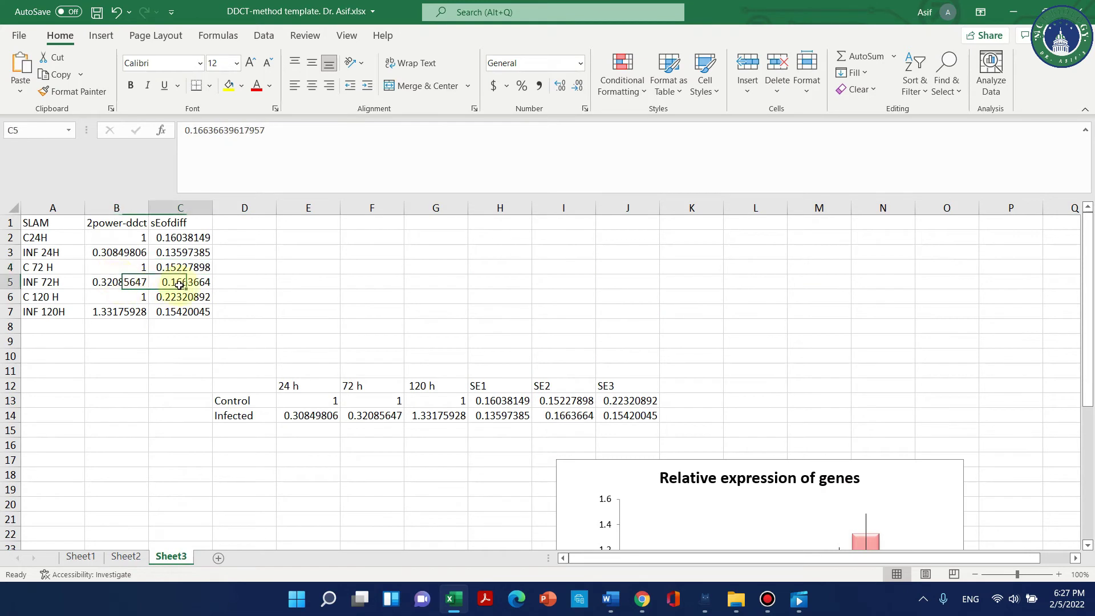
# Compare the C120H results in M16 and I16 of Sheet2 with the C 120 H entries in row 6 of Sheet3.
pyautogui.click(121, 560)
pyautogui.click(840, 446)
pyautogui.click(568, 445)
pyautogui.click(170, 556)
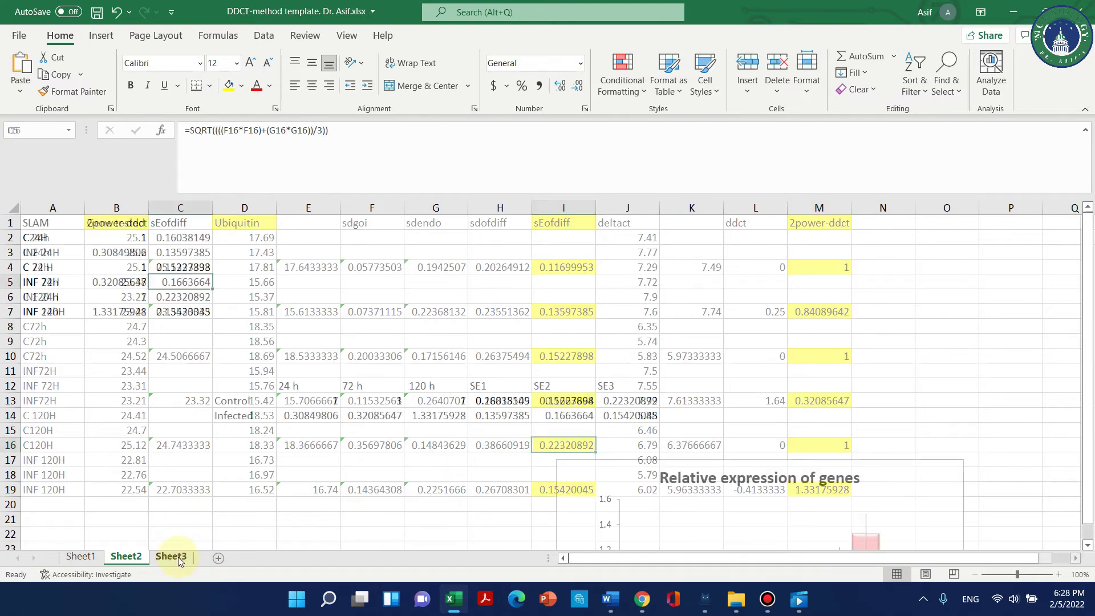
pyautogui.click(157, 298)
pyautogui.click(141, 302)
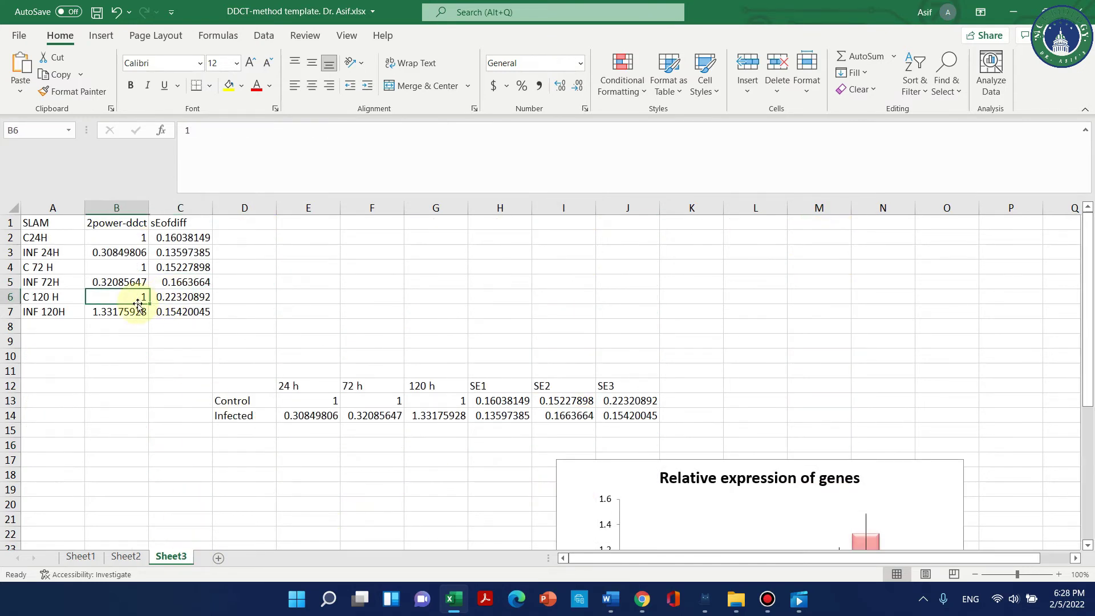
# Compare the INF 120H results in M19 and I19 of Sheet2 with the INF 120H entries in B7 and C7 of Sheet3.
pyautogui.click(162, 302)
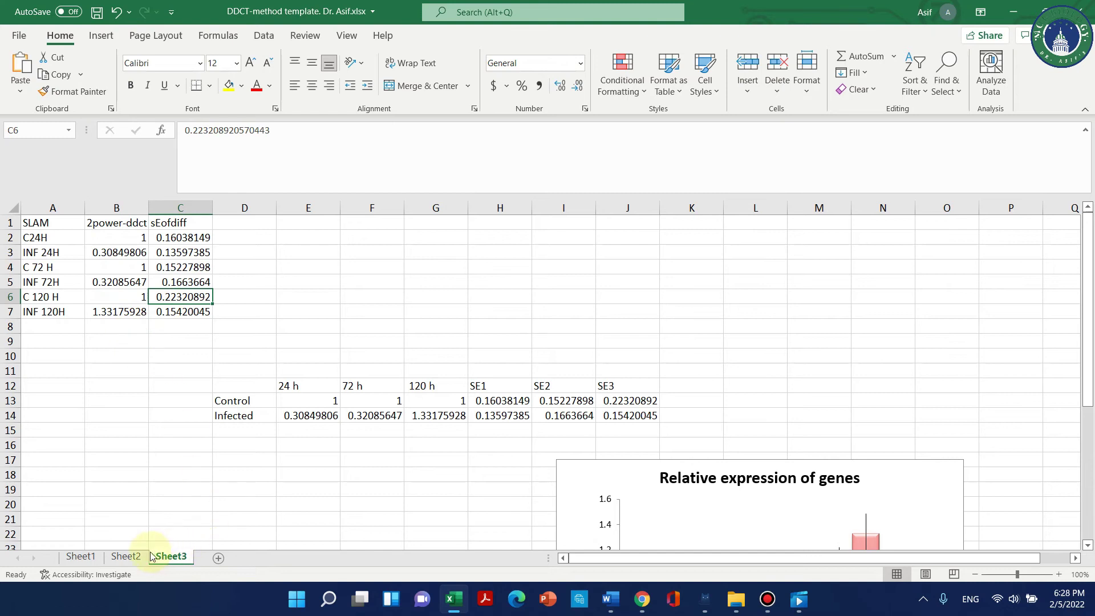
pyautogui.click(129, 559)
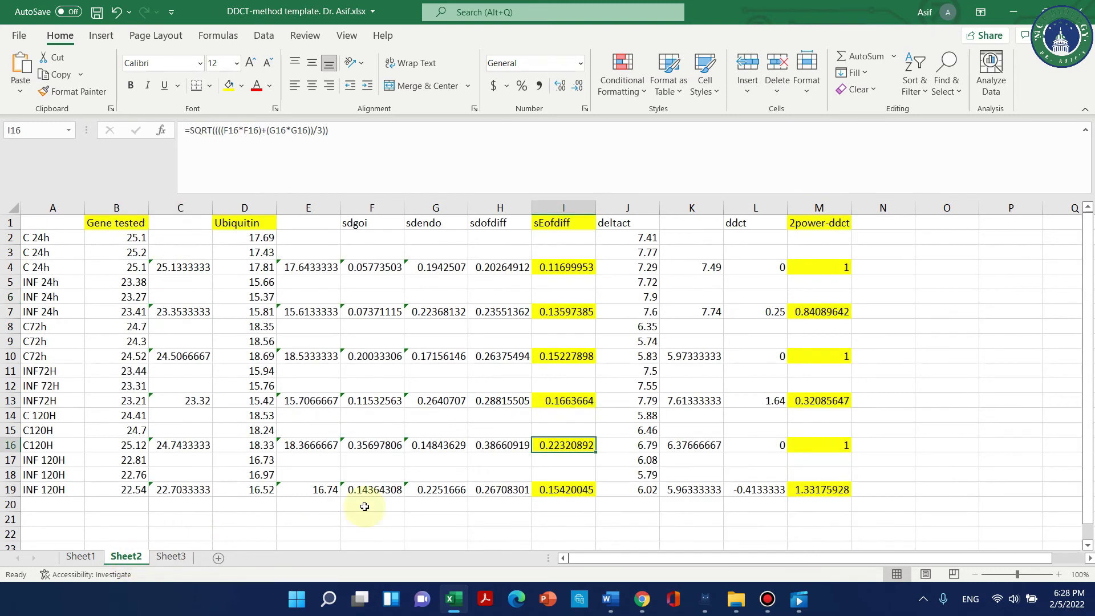
pyautogui.click(804, 494)
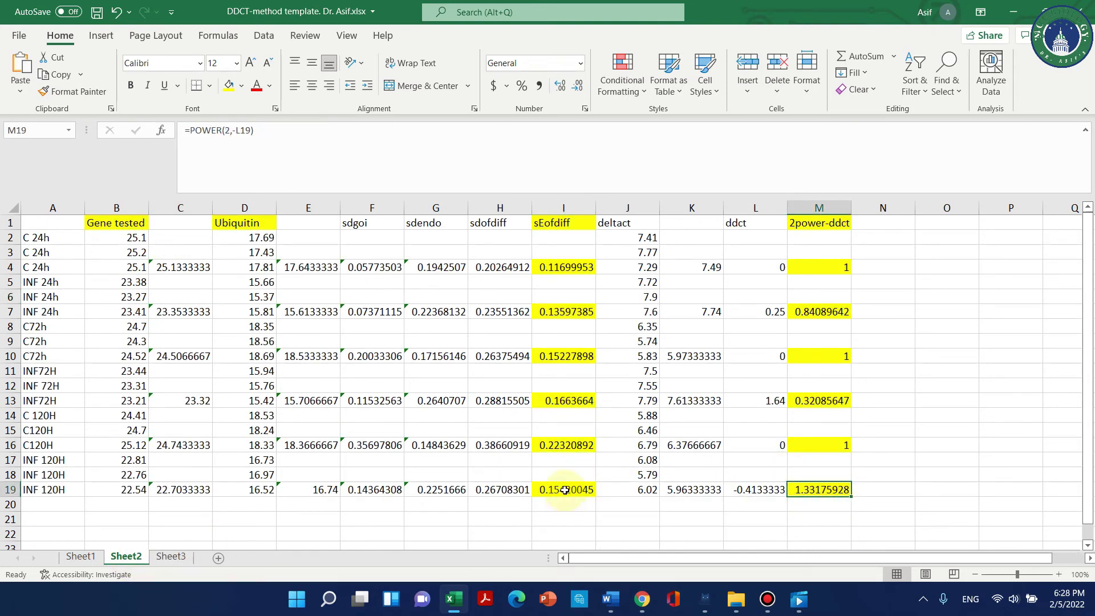
pyautogui.click(182, 562)
pyautogui.click(127, 313)
pyautogui.click(177, 317)
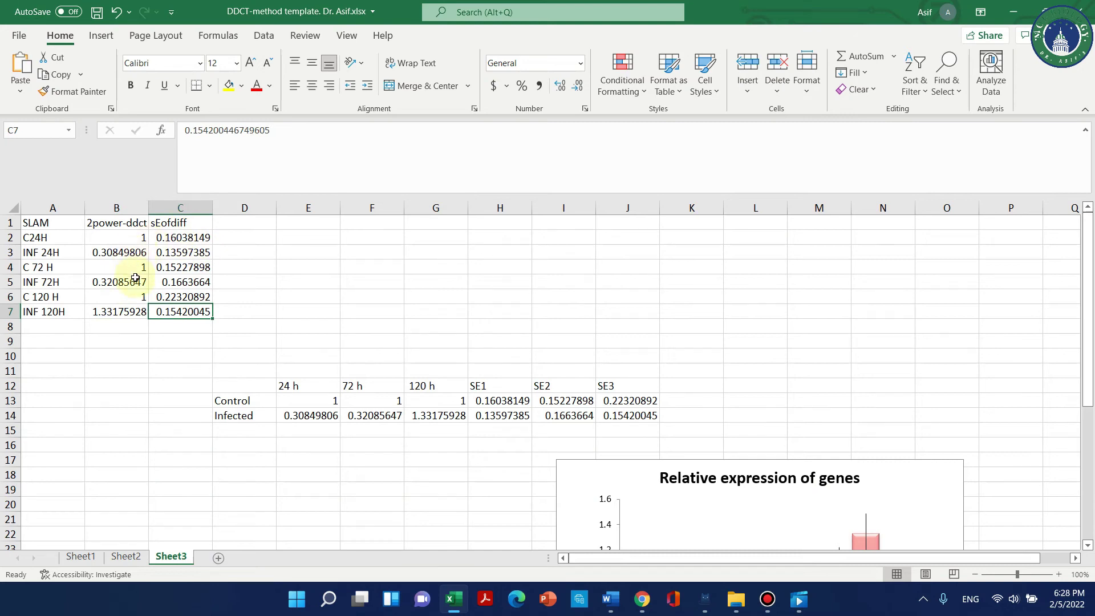
# Review the 24 h, 72 h and 120 h headers in E12:G12 of Sheet3 against the sample labels in column A.
pyautogui.click(126, 557)
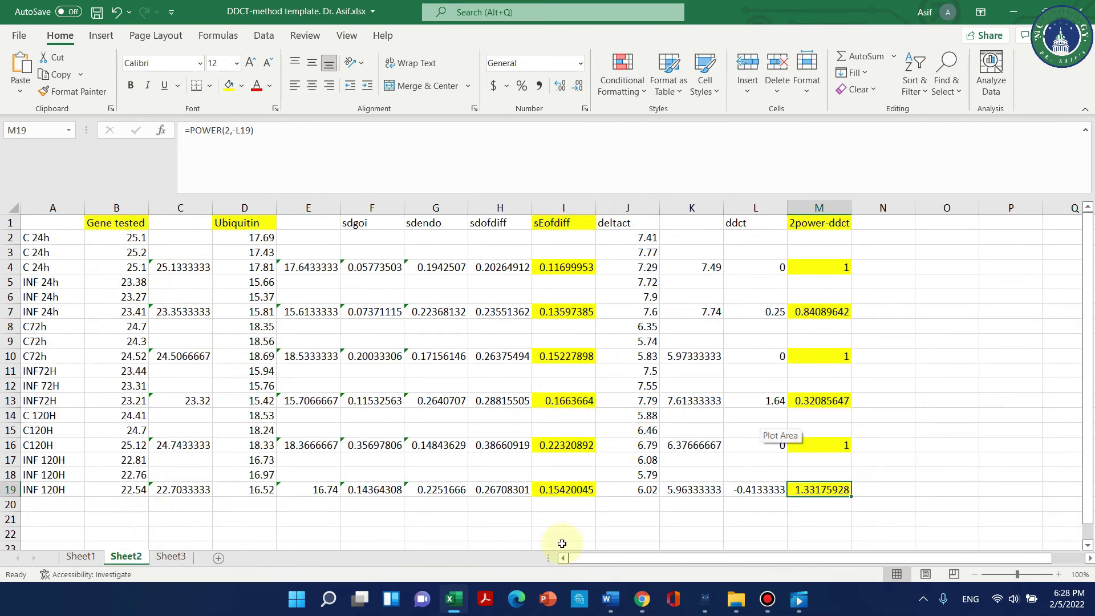
pyautogui.click(171, 557)
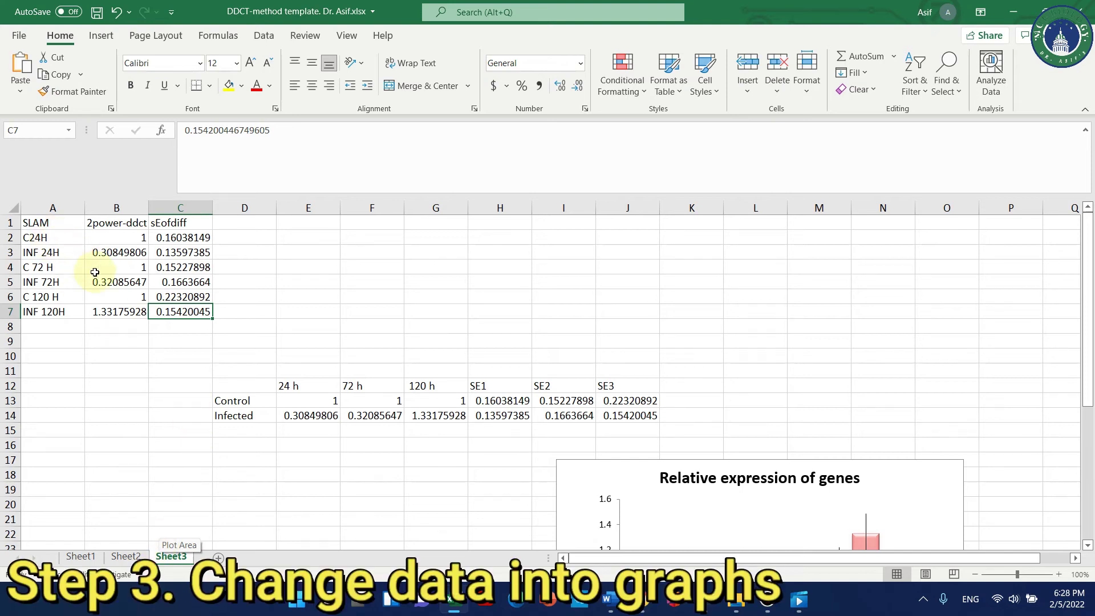
pyautogui.click(50, 240)
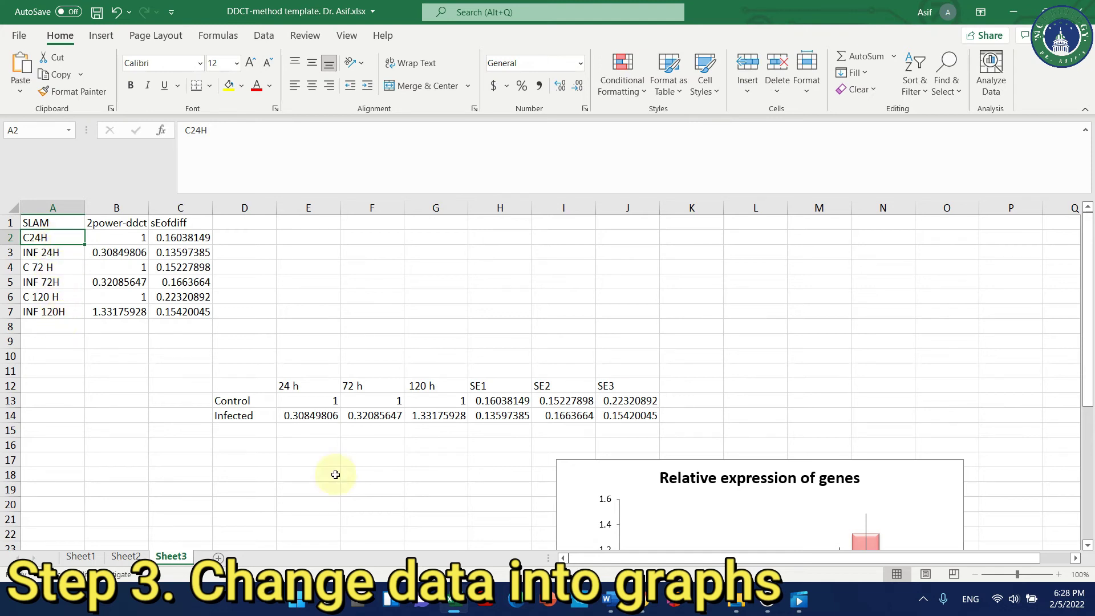
pyautogui.click(300, 387)
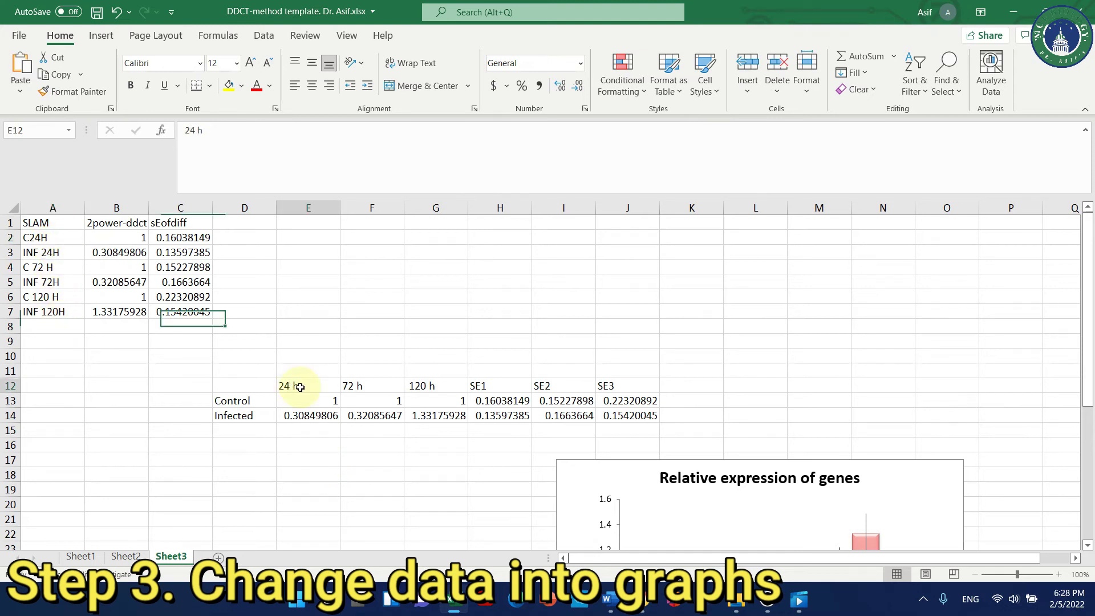
pyautogui.click(372, 390)
pyautogui.click(438, 384)
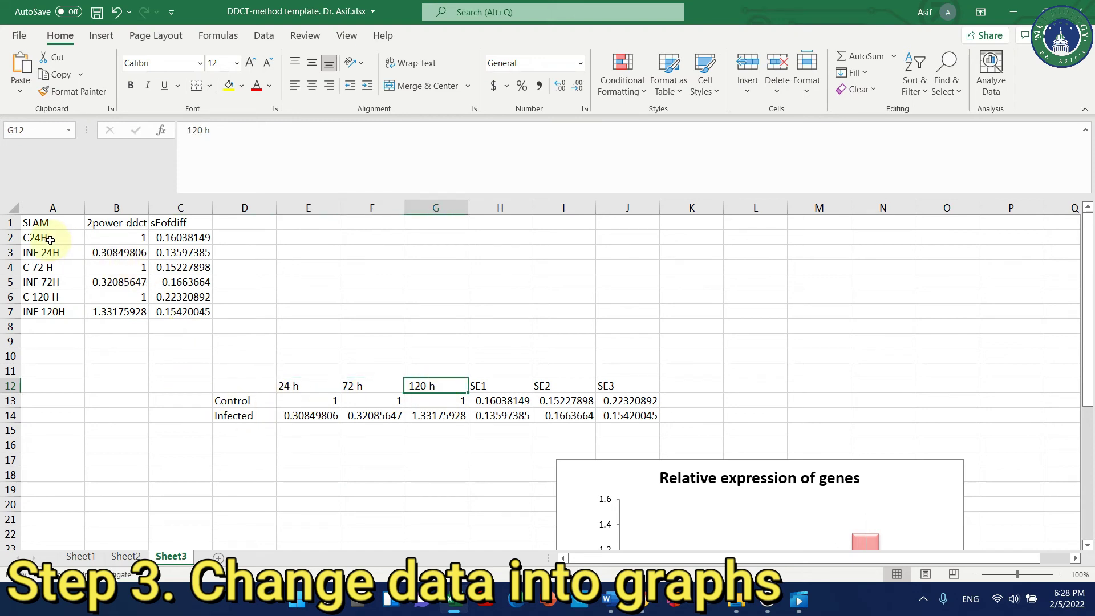
# Go through the control 2power-ddct values in B2, B4 and B6 of Sheet3.
pyautogui.click(112, 240)
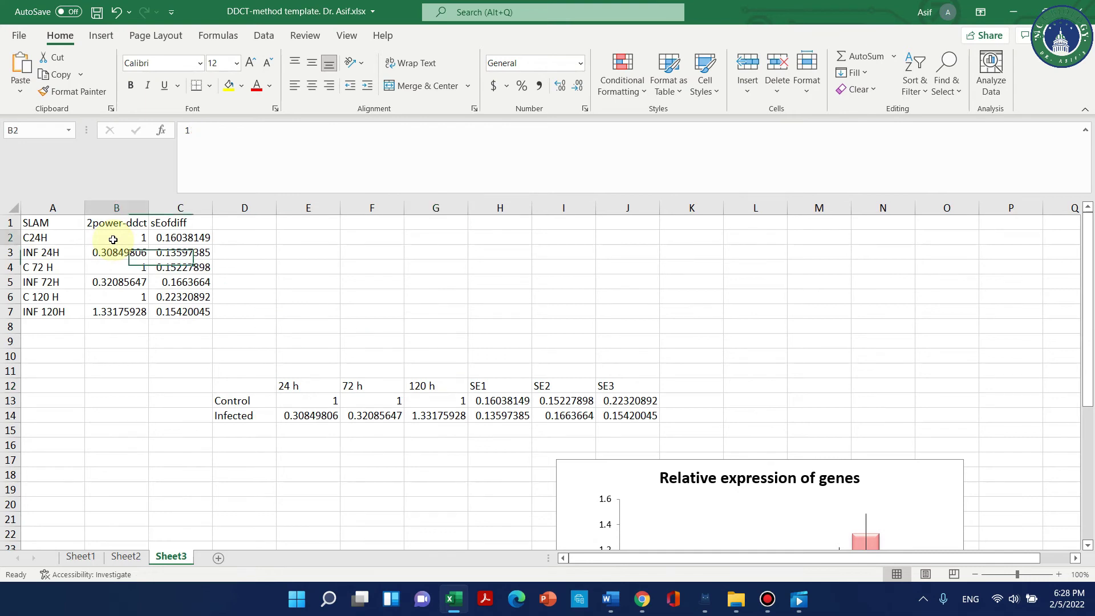
pyautogui.press('Down')
pyautogui.press('Down')
pyautogui.click(143, 301)
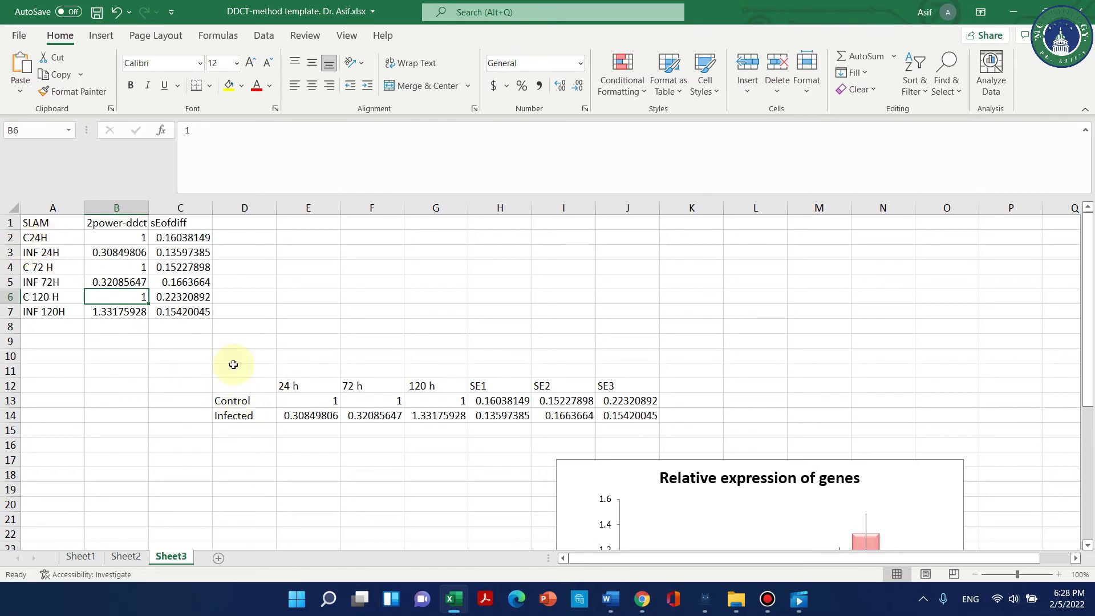
# Compare the C24H and INF 24H values in B2:B3 with the Control and Infected cells of the 24 h column, E13:E14.
pyautogui.click(67, 242)
pyautogui.moveTo(273, 402); pyautogui.dragTo(310, 408)
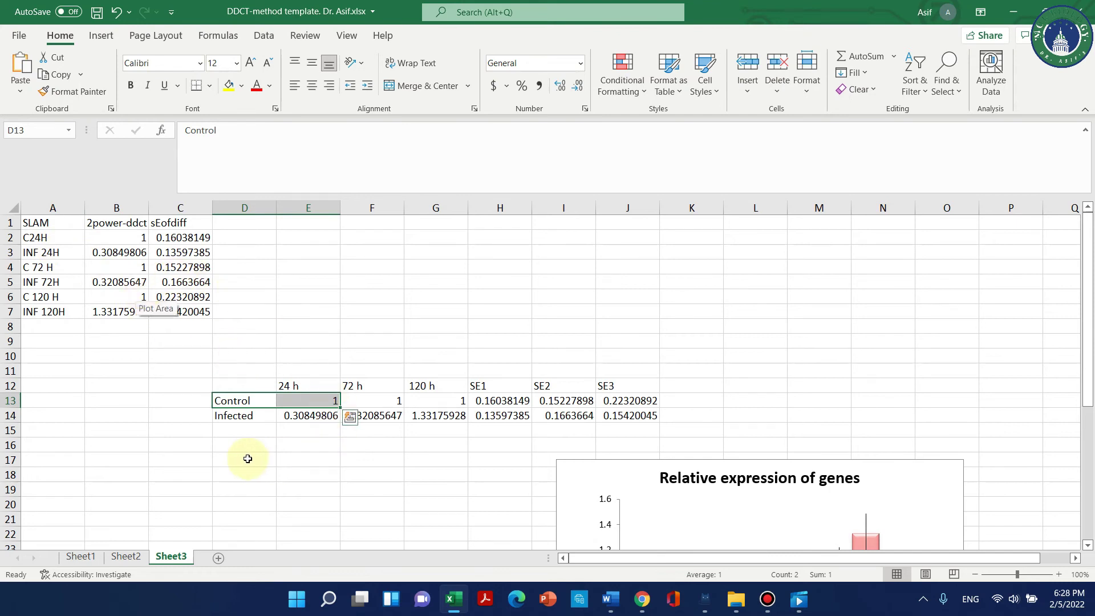
pyautogui.click(225, 455)
pyautogui.click(308, 402)
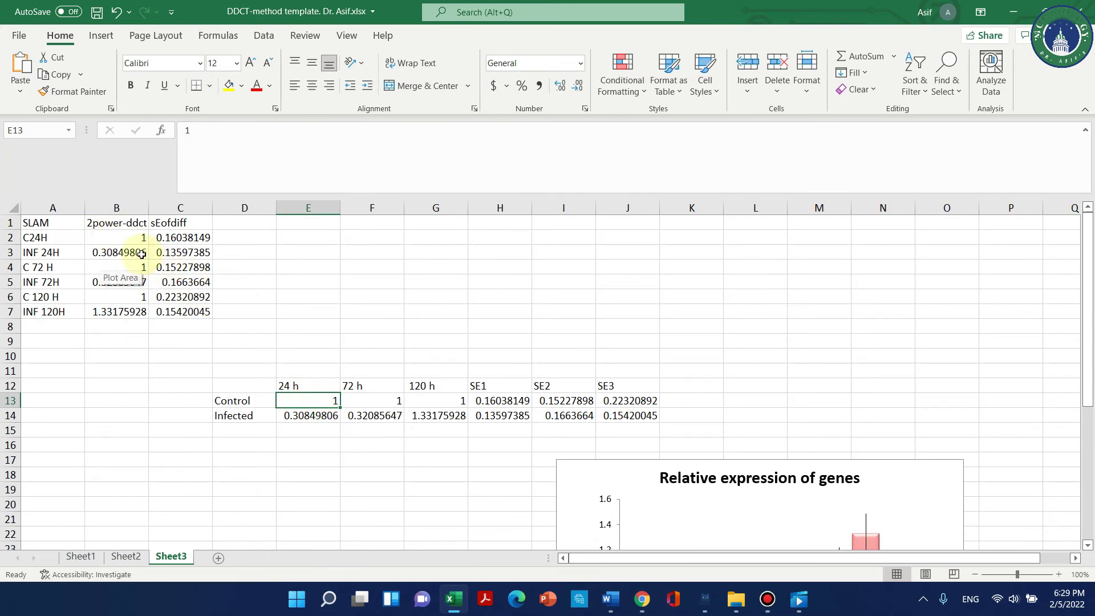
pyautogui.click(316, 418)
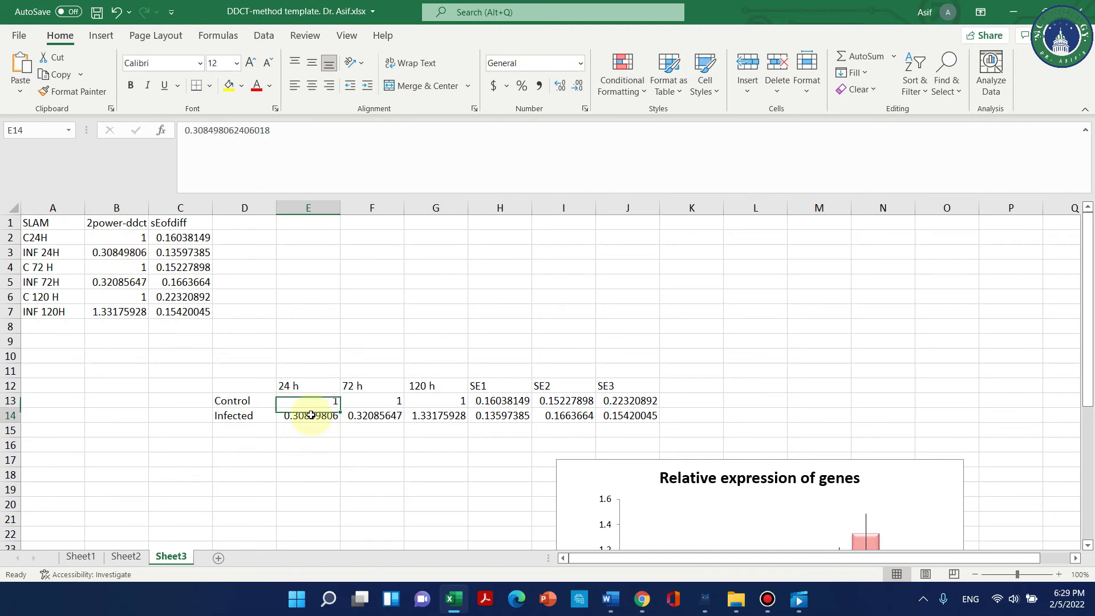
pyautogui.click(137, 238)
pyautogui.moveTo(332, 401); pyautogui.dragTo(325, 416)
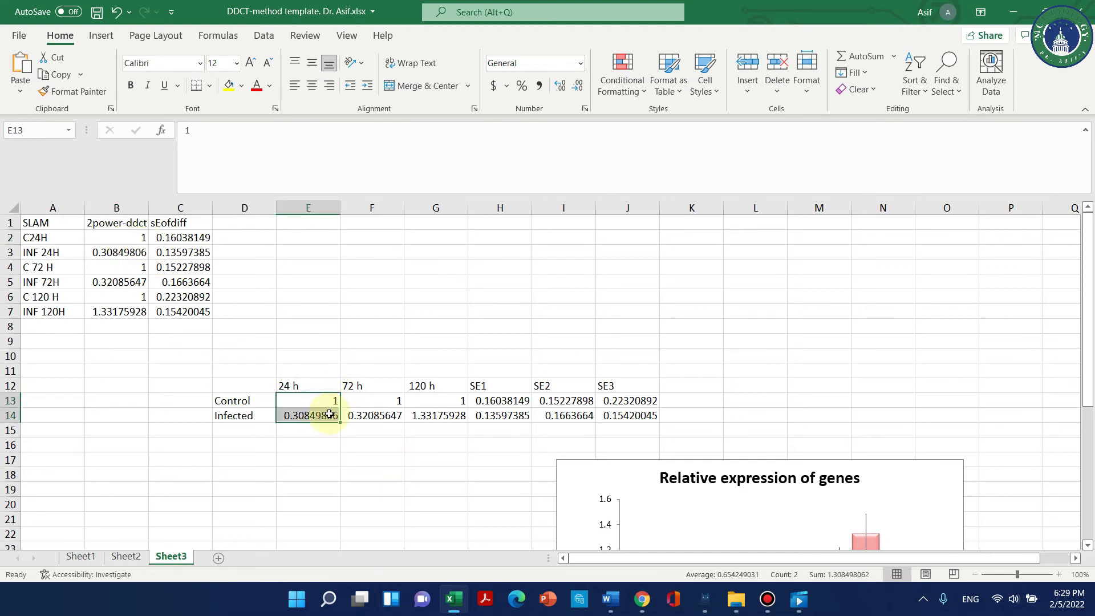
pyautogui.moveTo(117, 237); pyautogui.dragTo(122, 252)
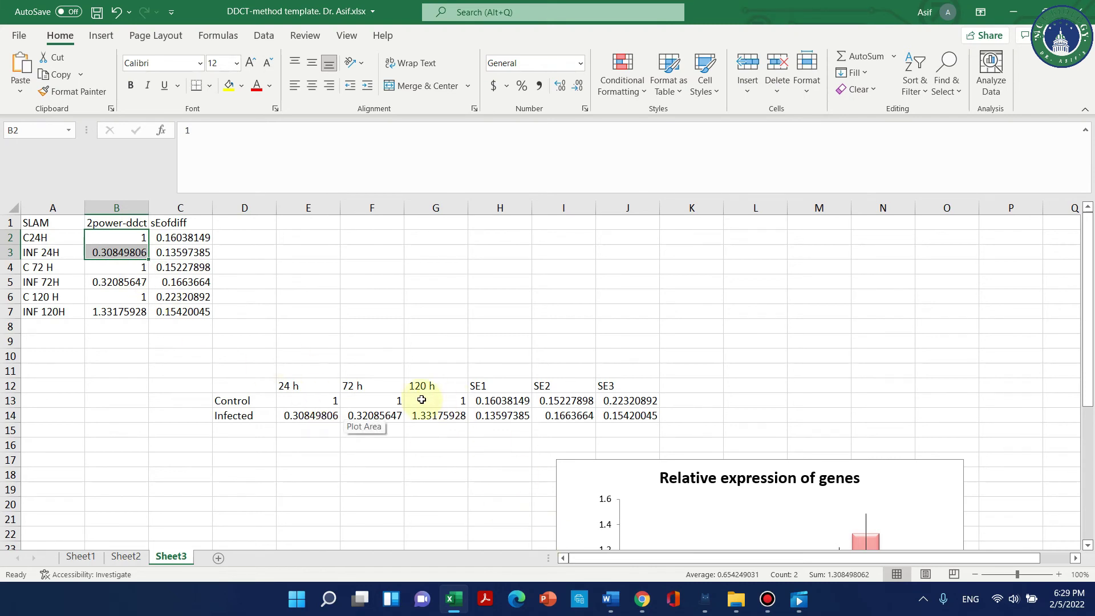
# Match the 72 h column F13:F14 to B4:B5 and the 120 h column in G to B6:B7.
pyautogui.moveTo(385, 400); pyautogui.dragTo(385, 414)
pyautogui.moveTo(134, 265); pyautogui.dragTo(131, 282)
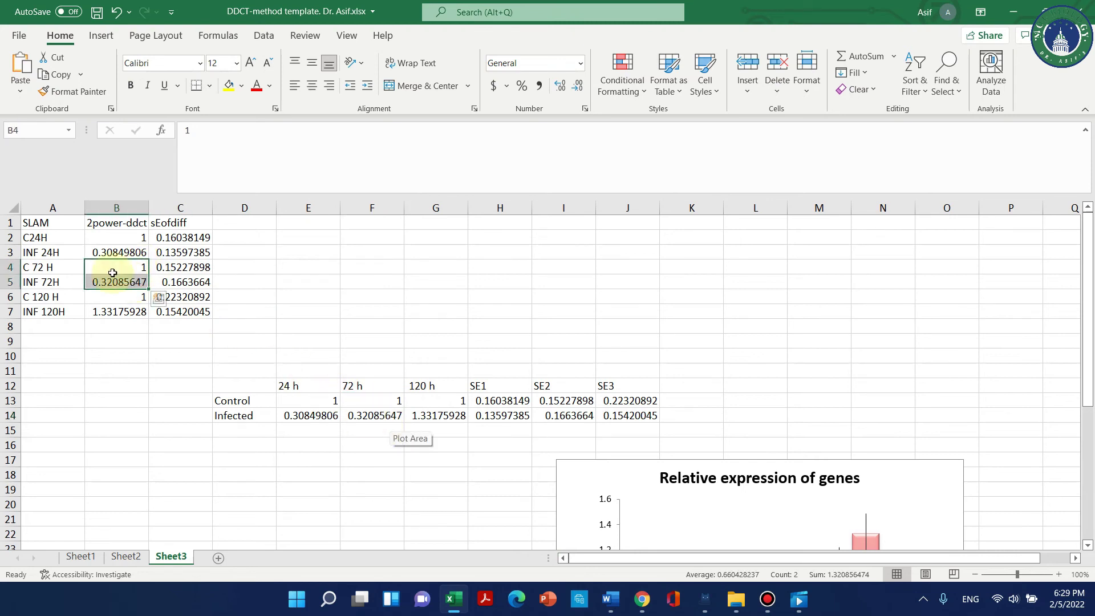
pyautogui.click(426, 387)
pyautogui.click(129, 299)
pyautogui.click(117, 312)
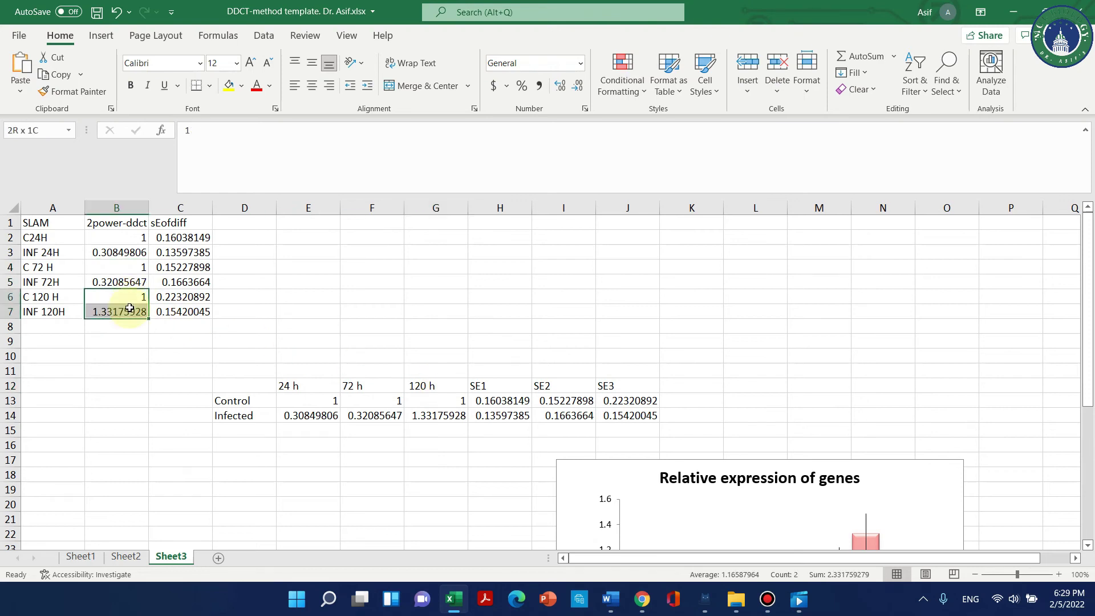
pyautogui.click(452, 415)
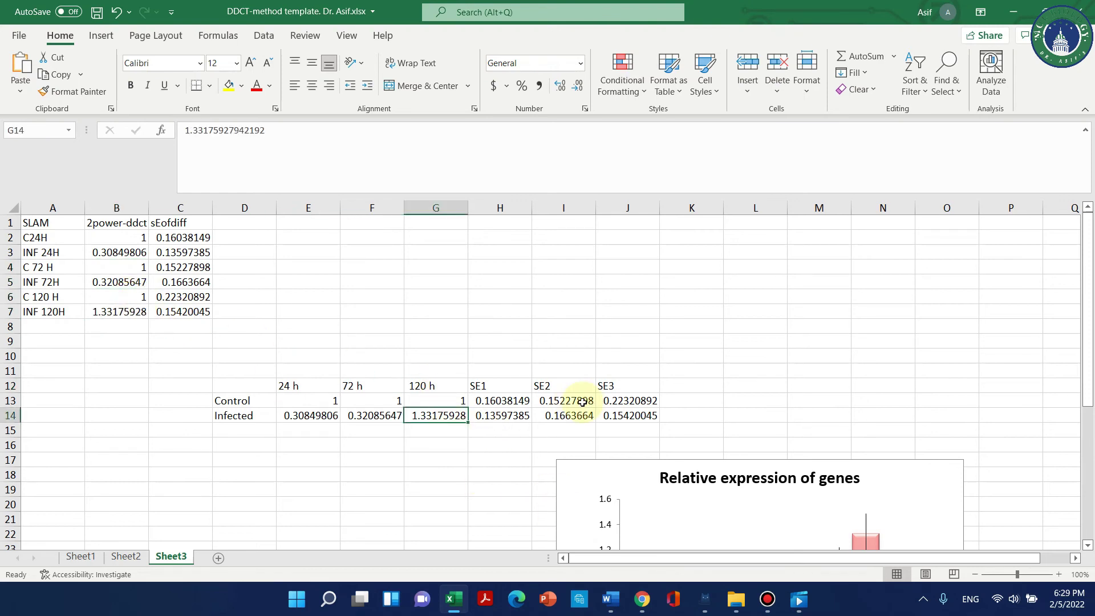
# Compare the sEofdiff values in column C with the SE1, SE2 and SE3 entries in H13:J14.
pyautogui.scroll(-2, 575, 405)
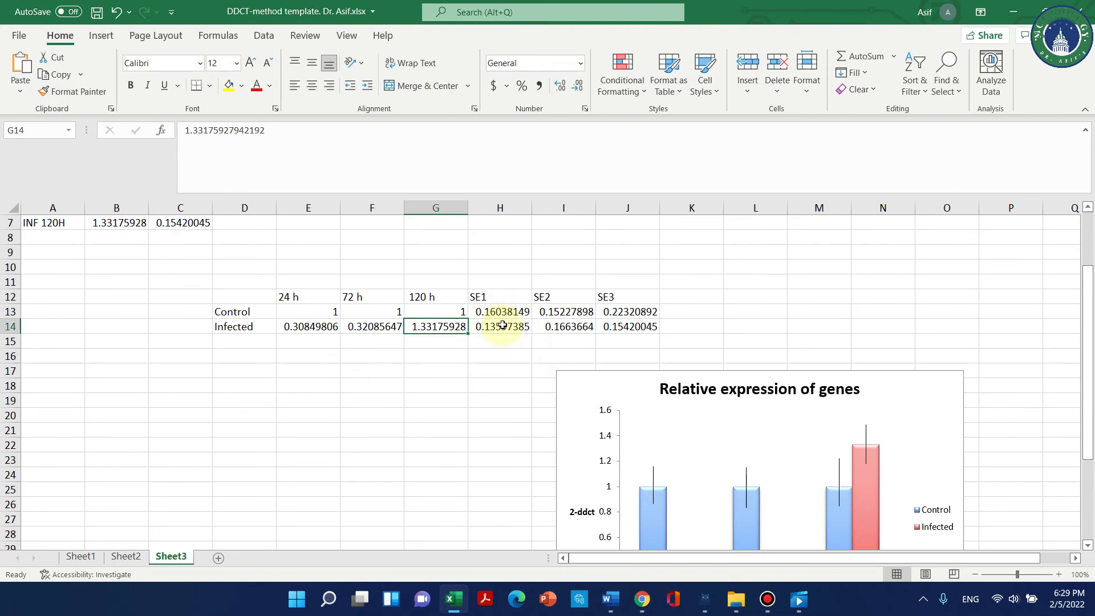
pyautogui.scroll(2, 502, 325)
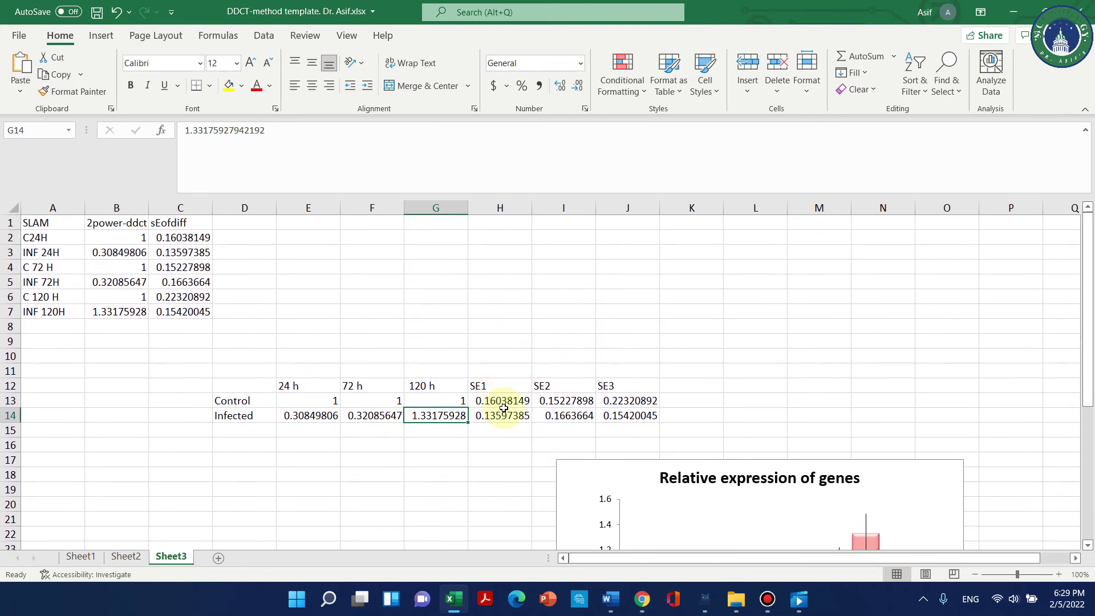
pyautogui.click(206, 239)
pyautogui.click(182, 254)
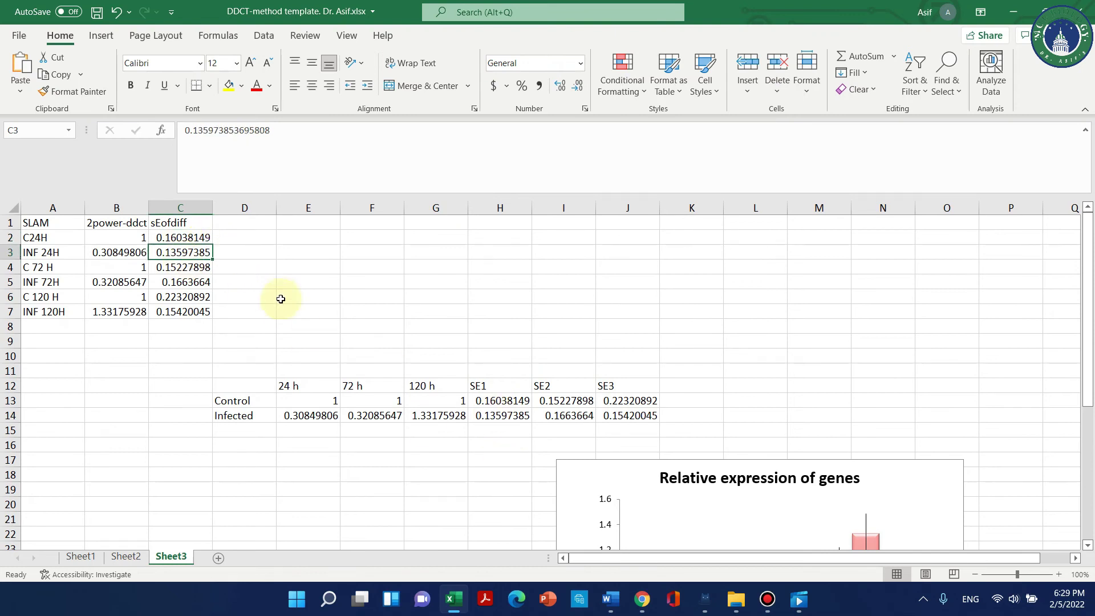
pyautogui.click(187, 285)
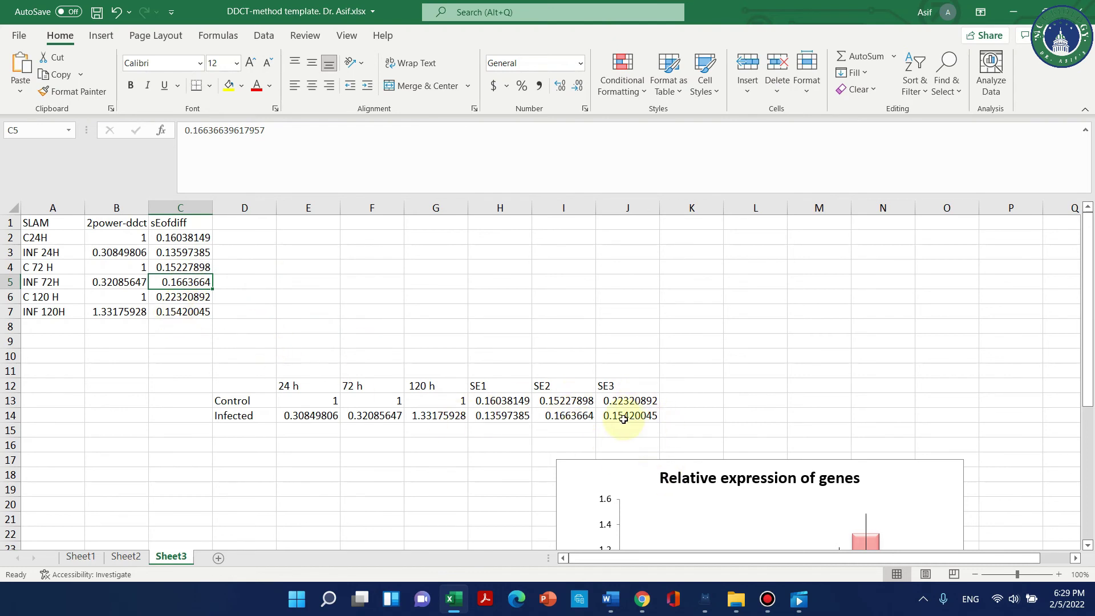
# Examine the Relative expression of genes chart and select it to show its source range in D12:G14.
pyautogui.scroll(-2, 623, 419)
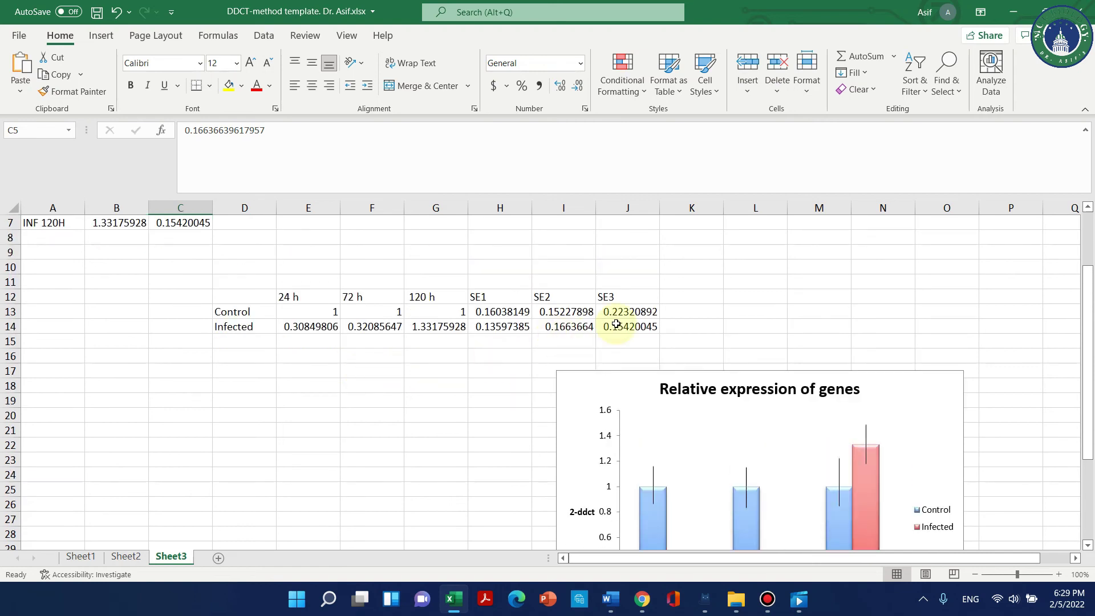
pyautogui.scroll(-4, 741, 464)
pyautogui.scroll(1, 832, 362)
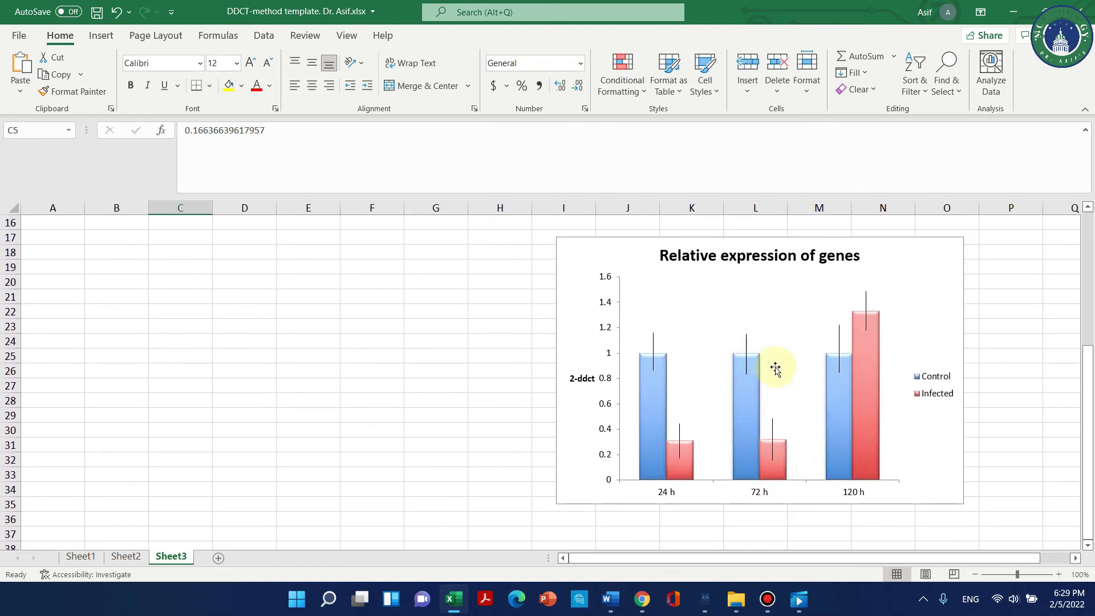
pyautogui.scroll(2, 696, 391)
pyautogui.click(894, 331)
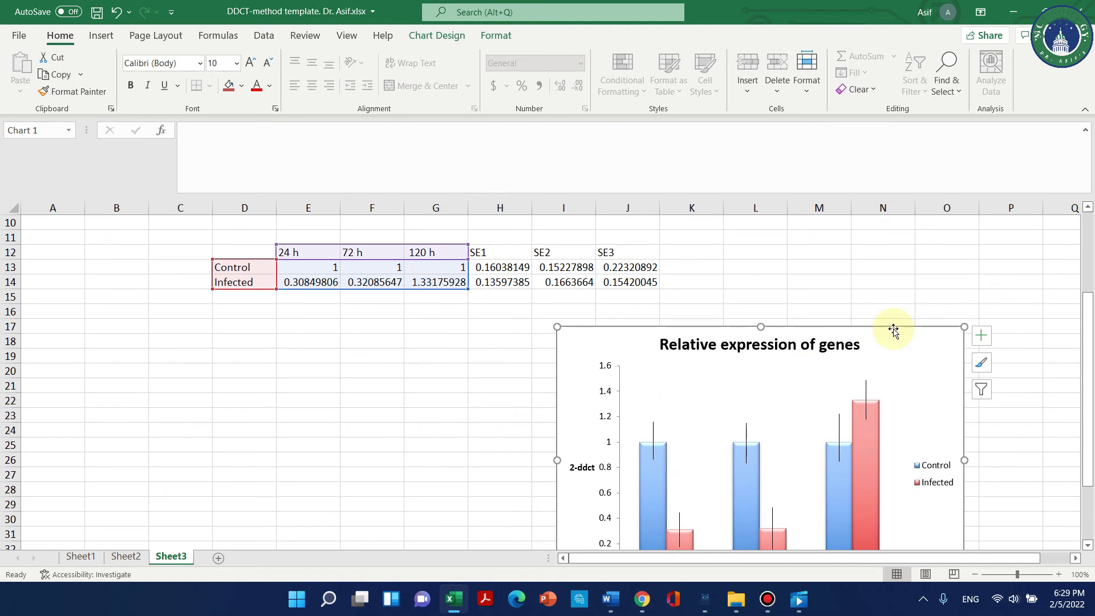
pyautogui.scroll(1, 894, 331)
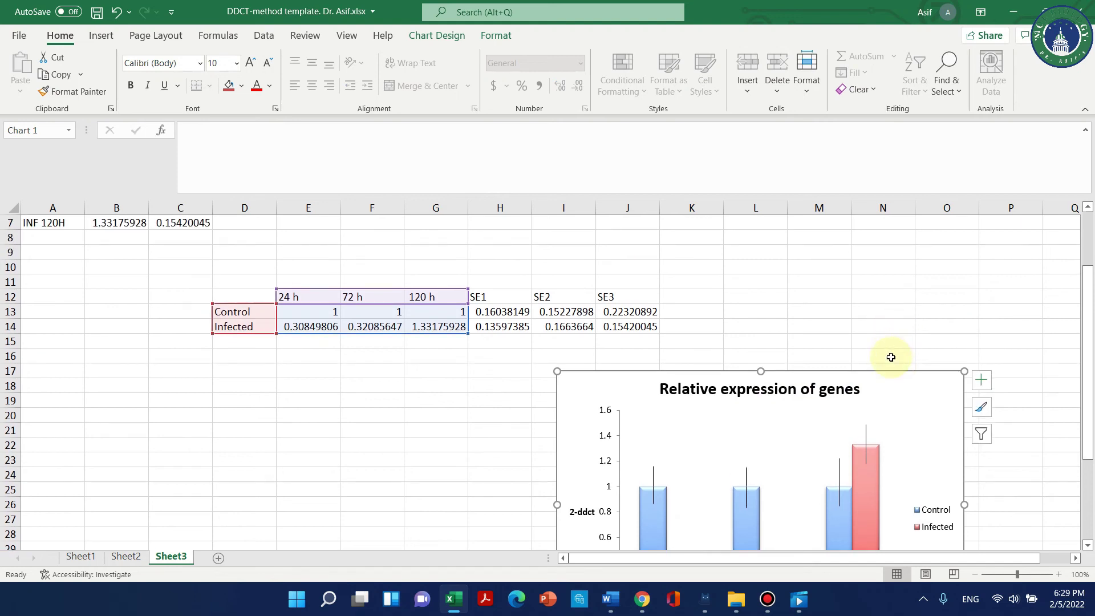
pyautogui.scroll(-4, 894, 357)
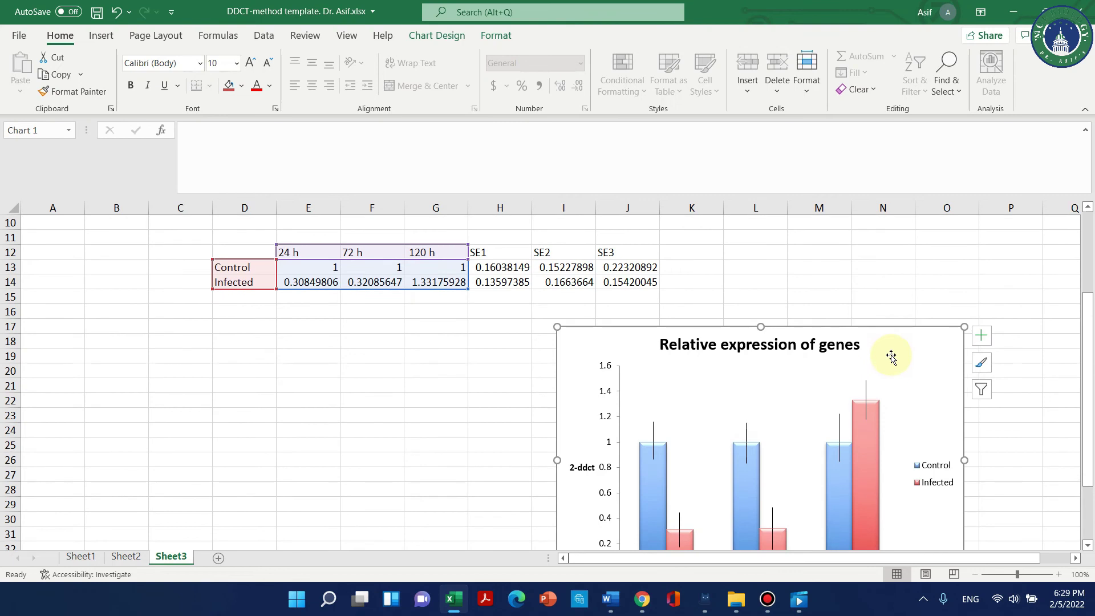
pyautogui.scroll(1, 894, 358)
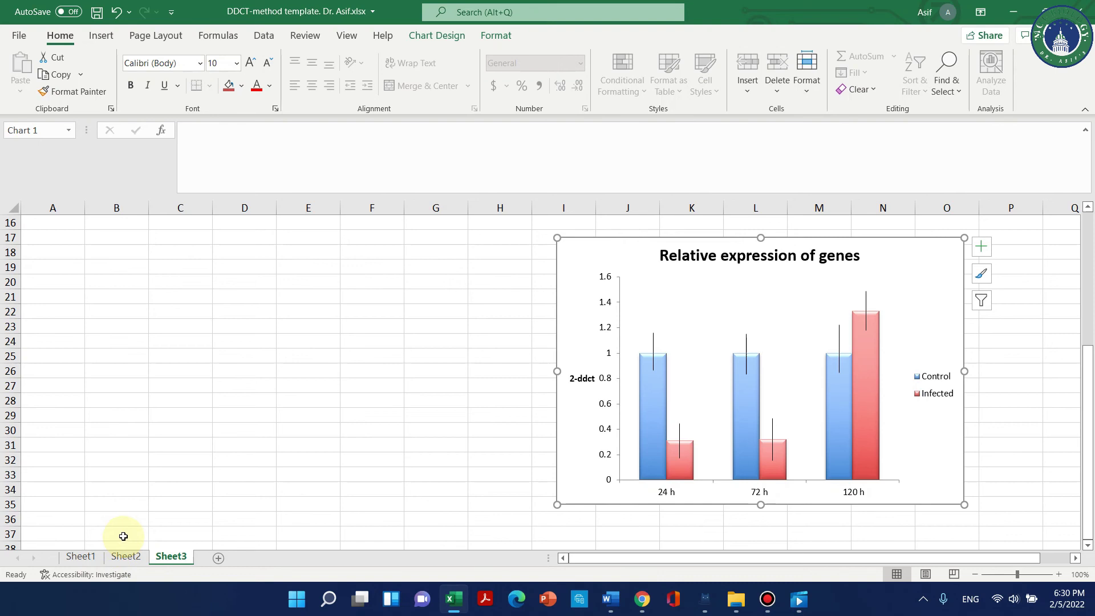
# Switch to Chrome and look through the My Drive files in Google Drive, where the DDCT-method template is uploaded.
pyautogui.click(642, 600)
pyautogui.scroll(2, 550, 465)
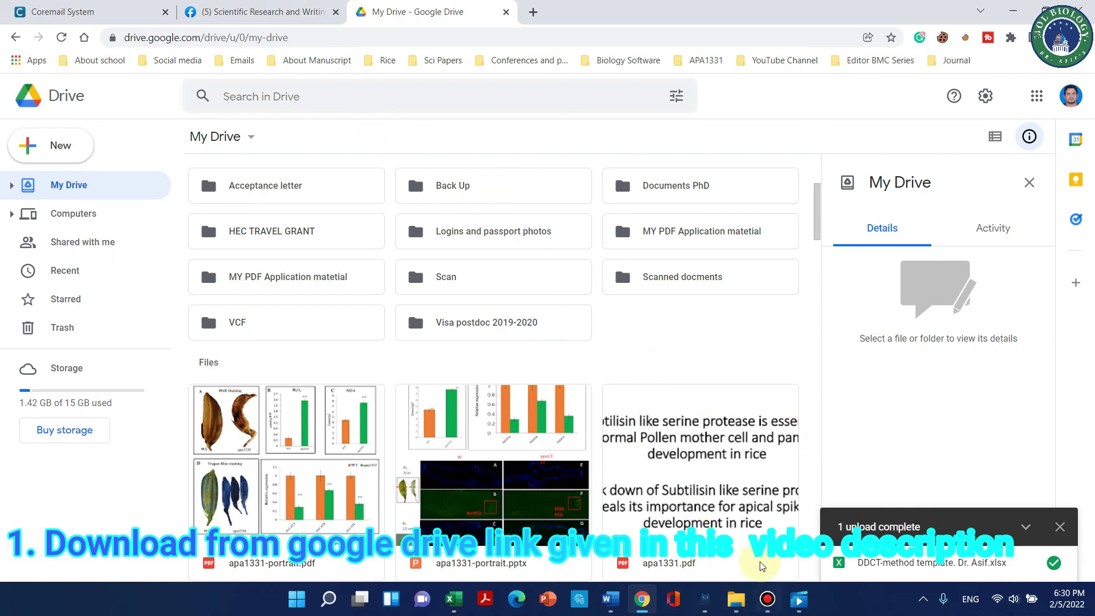
pyautogui.scroll(-4, 692, 289)
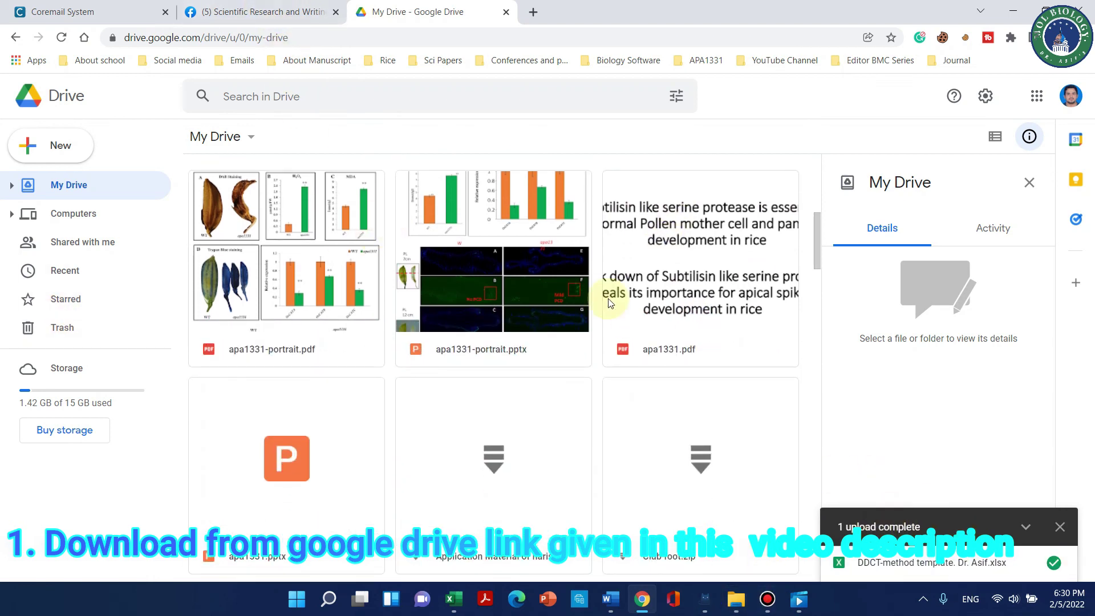
# View the Scientific Research and Writing Freelancers Facebook group post and highlight its Delta Delta CT method Excel template caption.
pyautogui.click(245, 7)
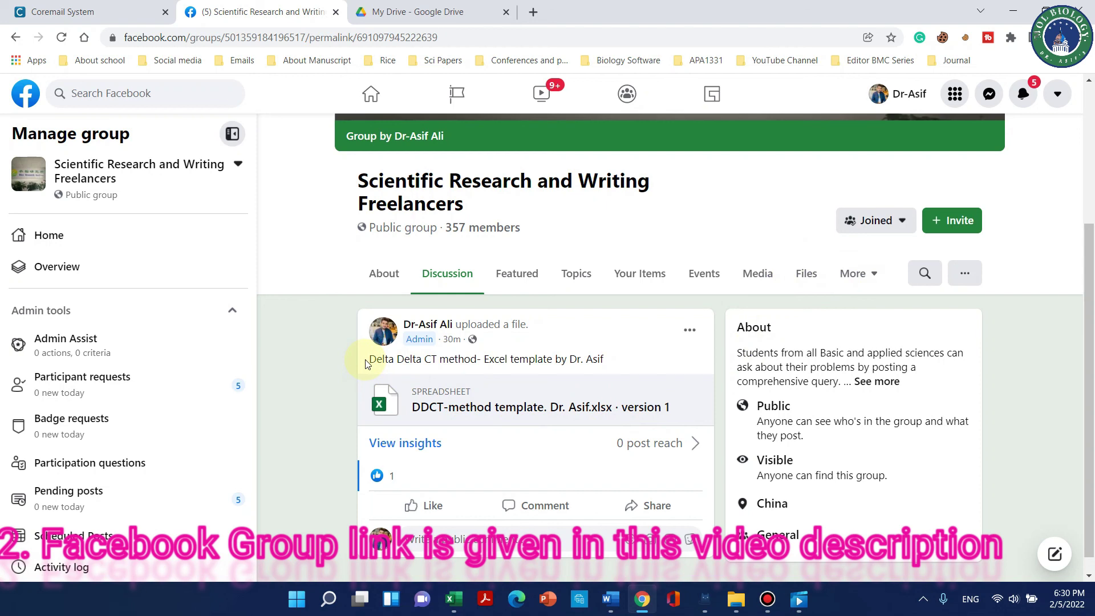
pyautogui.moveTo(372, 360); pyautogui.dragTo(609, 376)
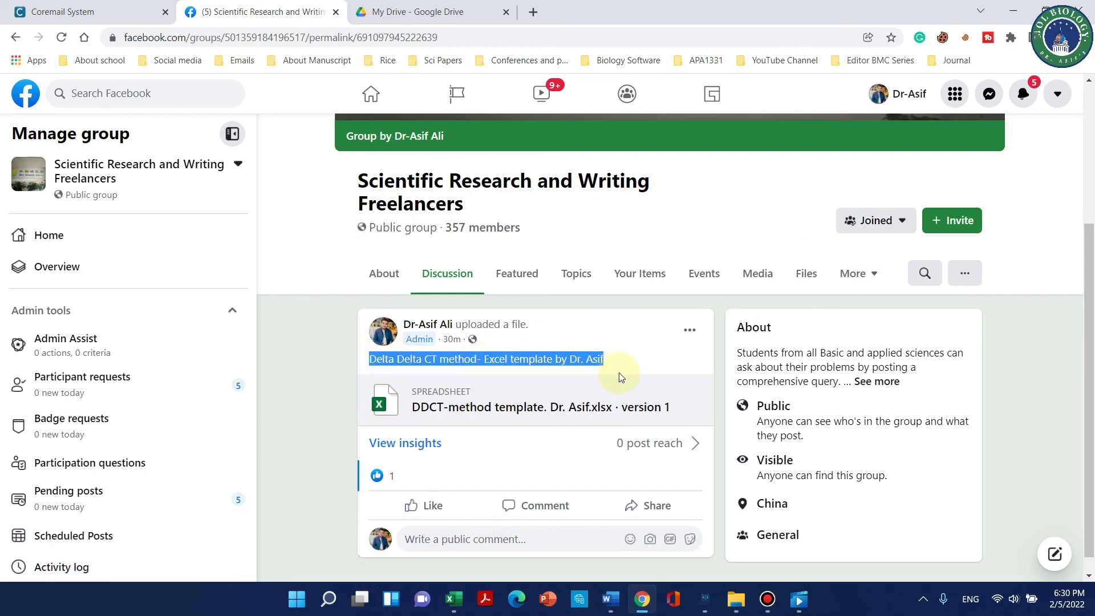